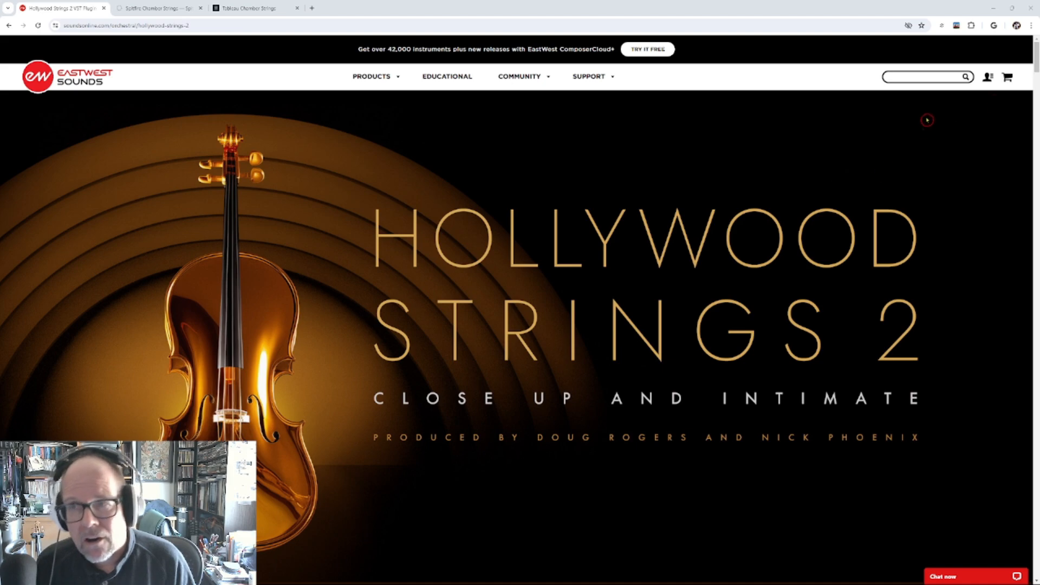
- Compare the product web pages of Hollywood Strings 2, Spitfire Chamber Strings and Tableau Chamber Strings
{"action": "left_click_drag", "start_coordinate": [1037, 52], "coordinate": [1019, 17]}
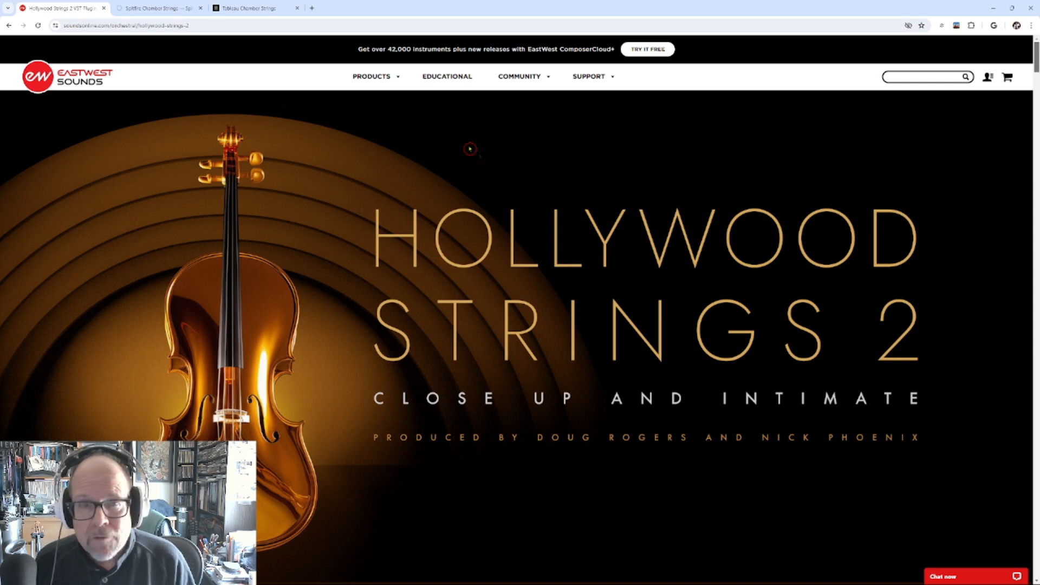
{"action": "left_click", "coordinate": [152, 7]}
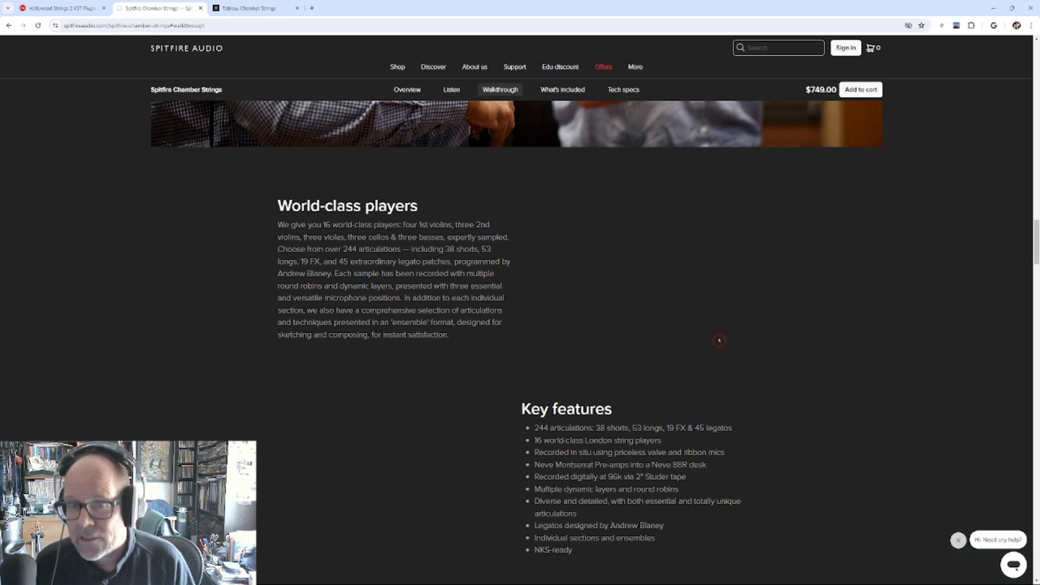
{"action": "key", "text": "ctrl+Tab"}
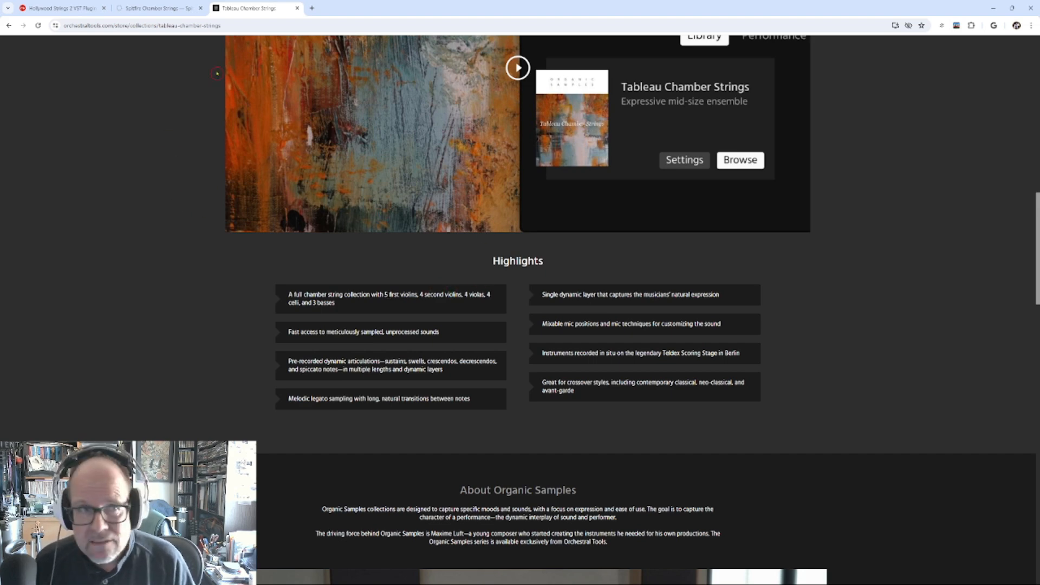
{"action": "key", "text": "ctrl+shift+Tab"}
{"action": "key", "text": "ctrl+shift+Tab"}
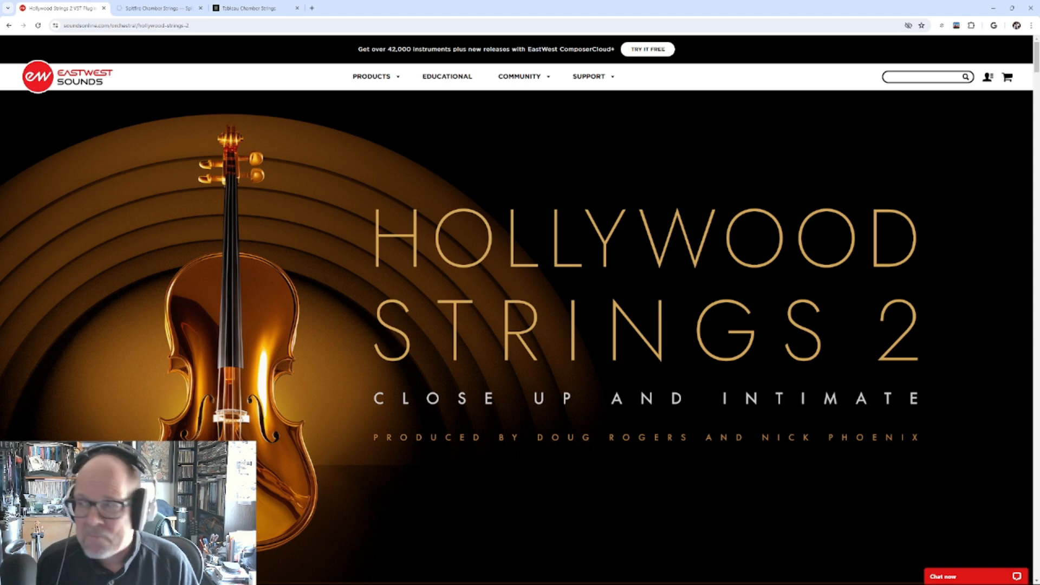
- View the screenshot of the Opus library download list over the Hollywood Strings 2 page, then clear it away
{"action": "left_click_drag", "start_coordinate": [1039, 135], "coordinate": [550, 138]}
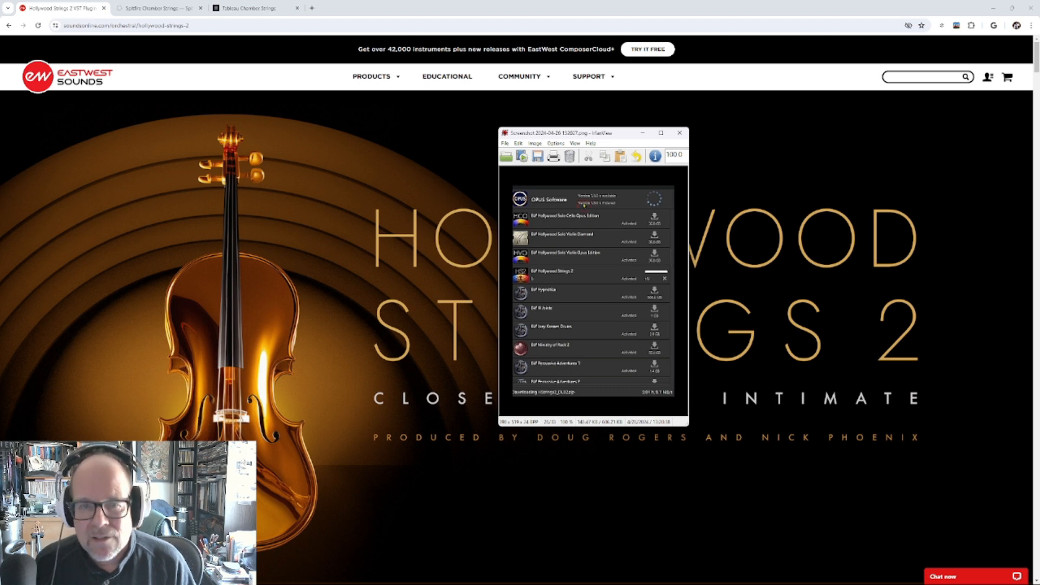
{"action": "left_click_drag", "start_coordinate": [631, 138], "coordinate": [1039, 140]}
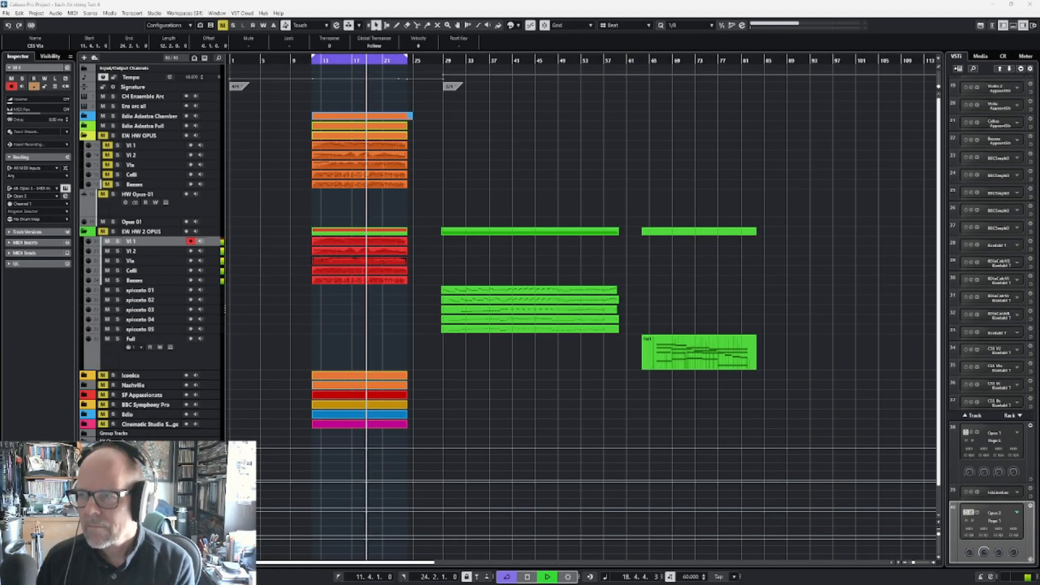
- Bring up the Opus 2 instrument window in the Cubase project, stop playback, and reposition the window beside the tracks
{"action": "key", "text": "alt+Tab"}
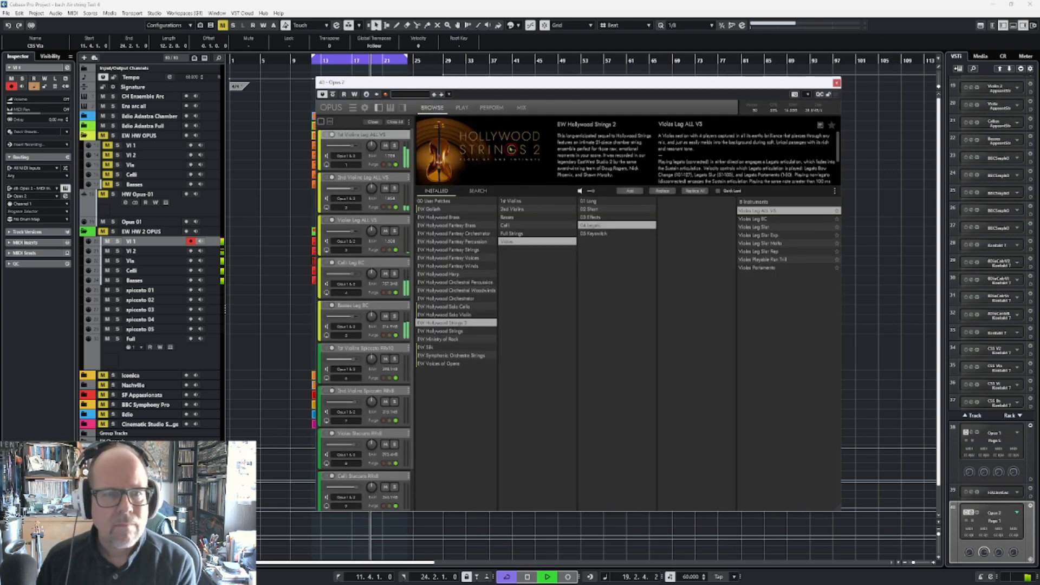
{"action": "left_click_drag", "start_coordinate": [464, 83], "coordinate": [565, 85]}
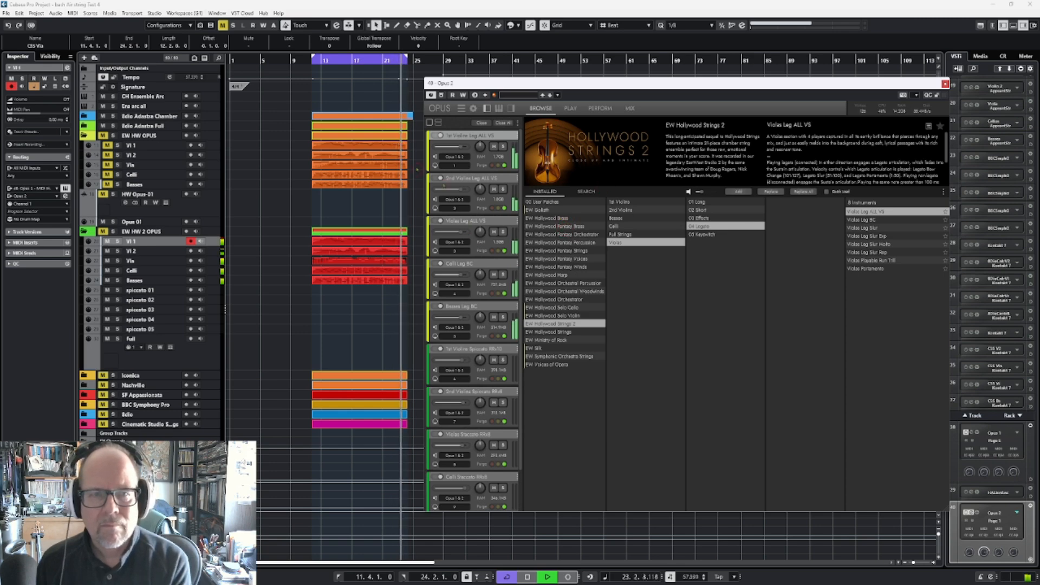
{"action": "key", "text": "space"}
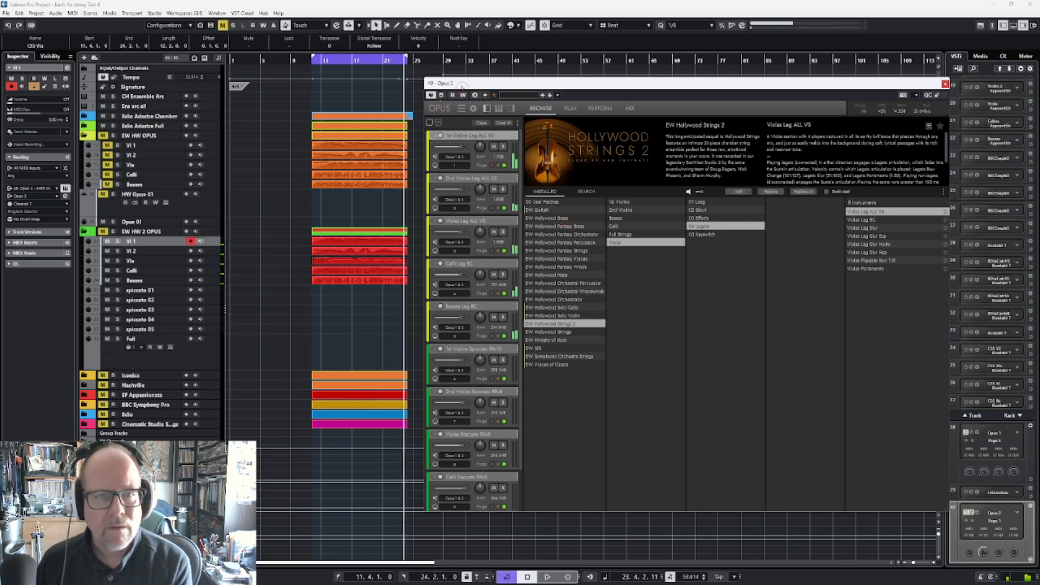
{"action": "left_click_drag", "start_coordinate": [485, 86], "coordinate": [486, 76]}
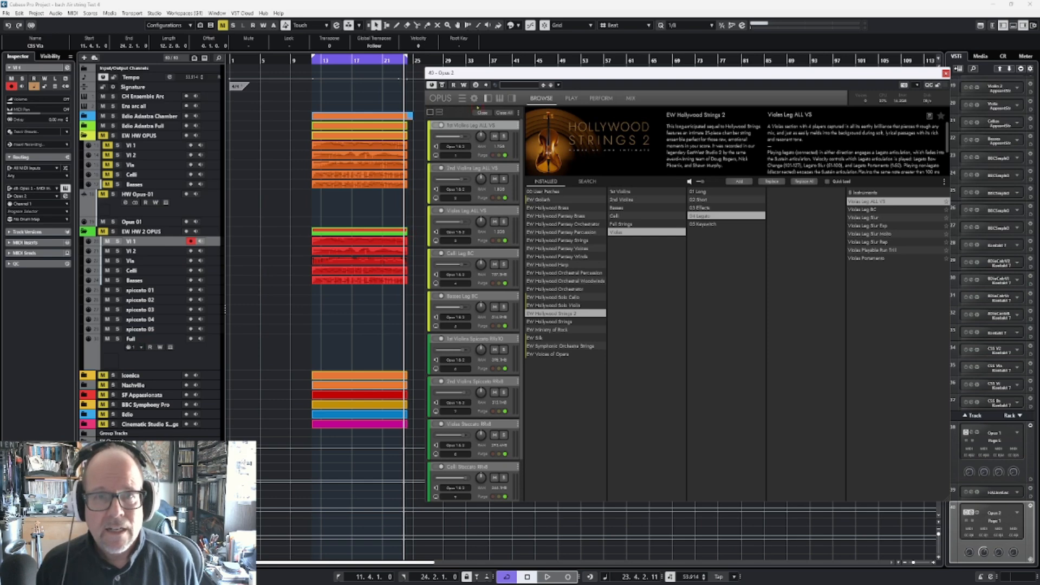
{"action": "left_click_drag", "start_coordinate": [508, 75], "coordinate": [478, 73]}
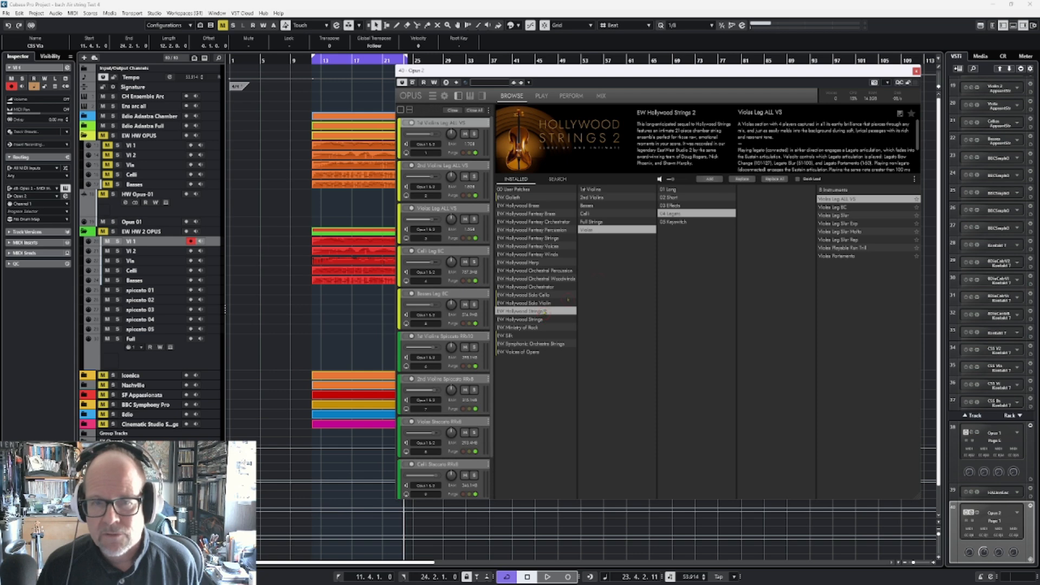
- Look through the Long, Short, Effects, Legato and Keyswitch categories of the 1st Violins in EW Hollywood Strings 2
{"action": "left_click", "coordinate": [585, 189]}
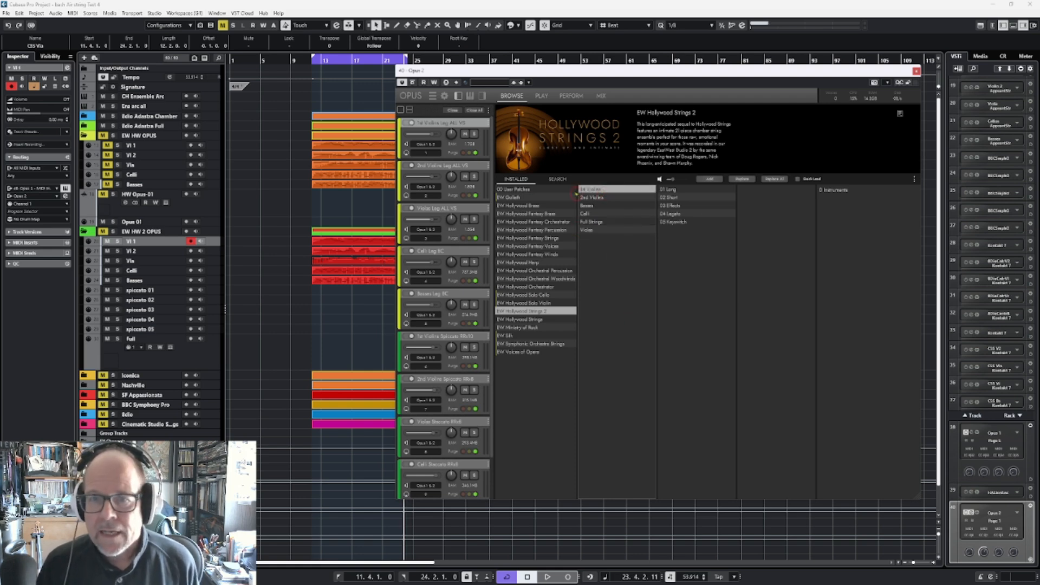
{"action": "left_click", "coordinate": [671, 189]}
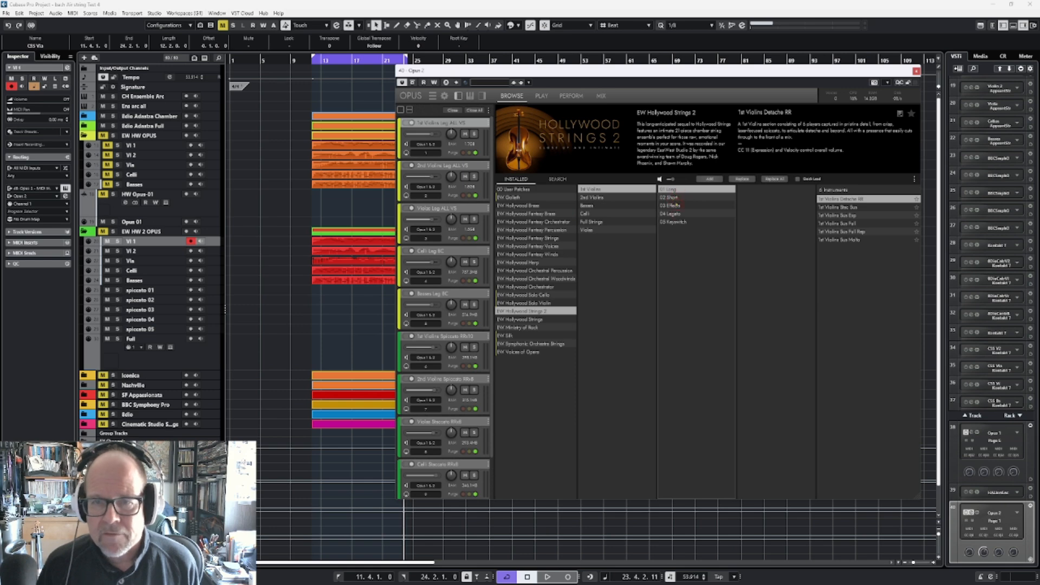
{"action": "left_click", "coordinate": [684, 198]}
{"action": "left_click", "coordinate": [692, 205]}
{"action": "left_click", "coordinate": [700, 214]}
{"action": "left_click", "coordinate": [706, 222]}
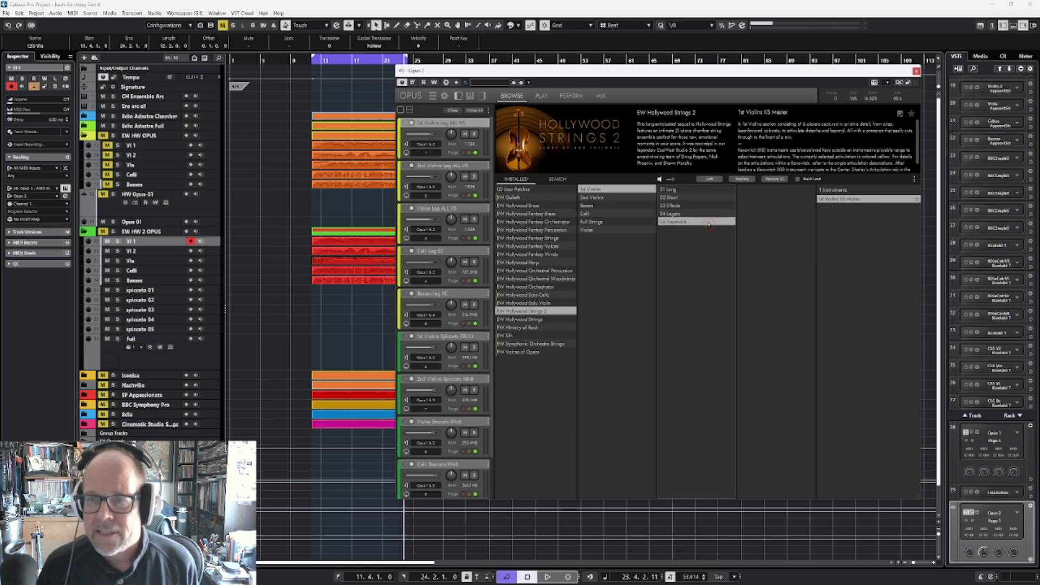
{"action": "left_click", "coordinate": [690, 190]}
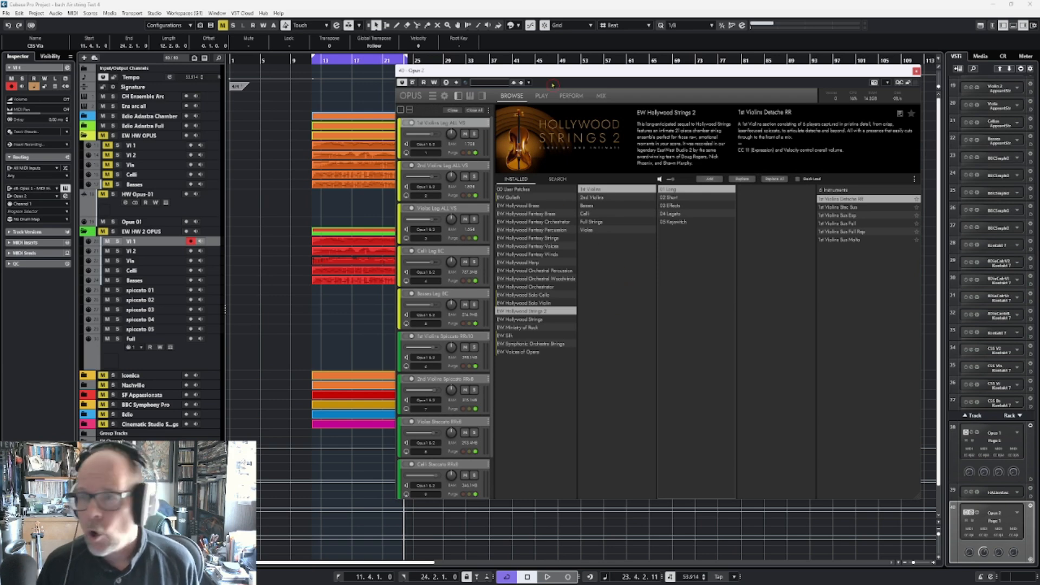
- Examine the descriptions of the 1st Violins Long patches, including the Sus Exp, Sus Full and Sus Full Rep variants
{"action": "left_click_drag", "start_coordinate": [652, 71], "coordinate": [596, 59]}
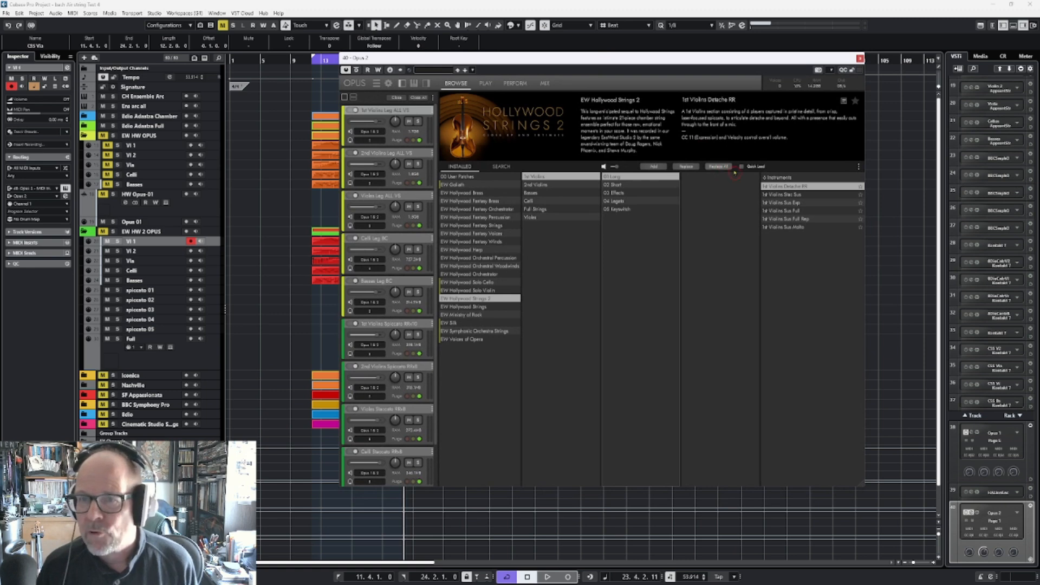
{"action": "left_click", "coordinate": [784, 195]}
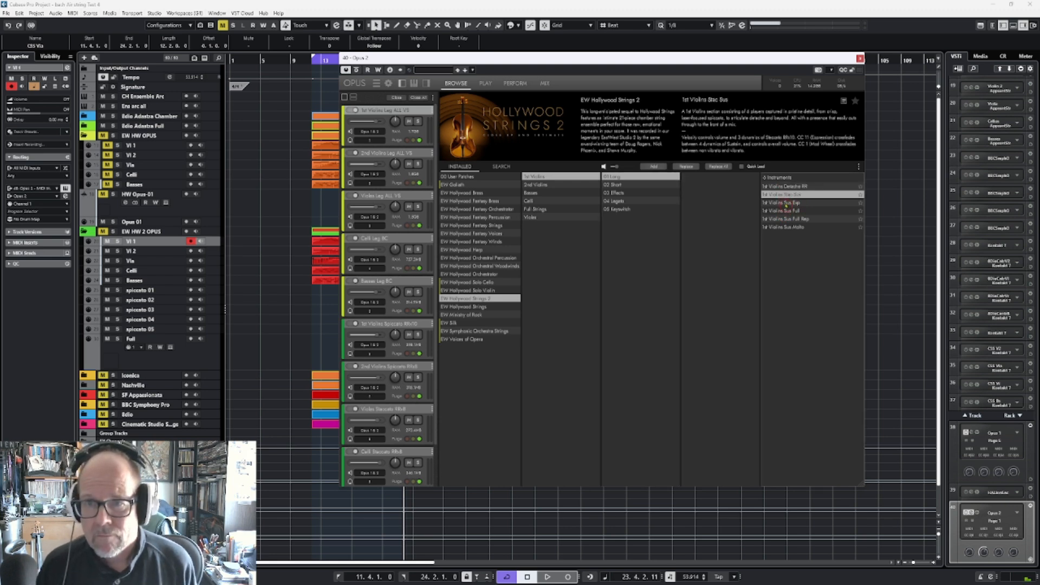
{"action": "left_click", "coordinate": [787, 203]}
{"action": "left_click", "coordinate": [787, 211]}
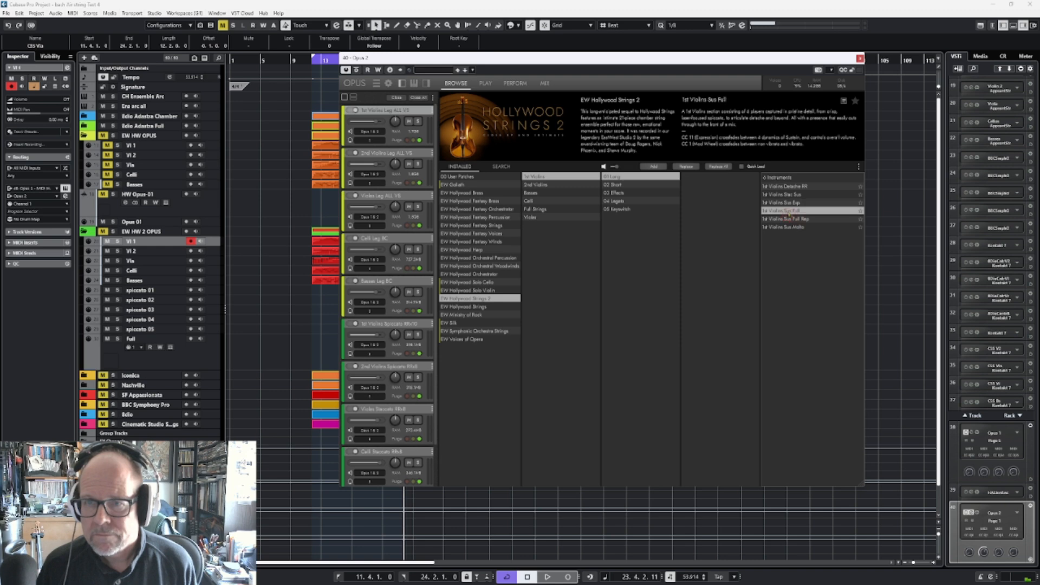
{"action": "left_click", "coordinate": [787, 219]}
- Examine the 1st Violins Short patches, from Col Legno RRx6 through the Staccato Runs patches
{"action": "left_click", "coordinate": [612, 185]}
{"action": "left_click", "coordinate": [791, 202]}
{"action": "left_click", "coordinate": [793, 211]}
{"action": "left_click", "coordinate": [798, 188]}
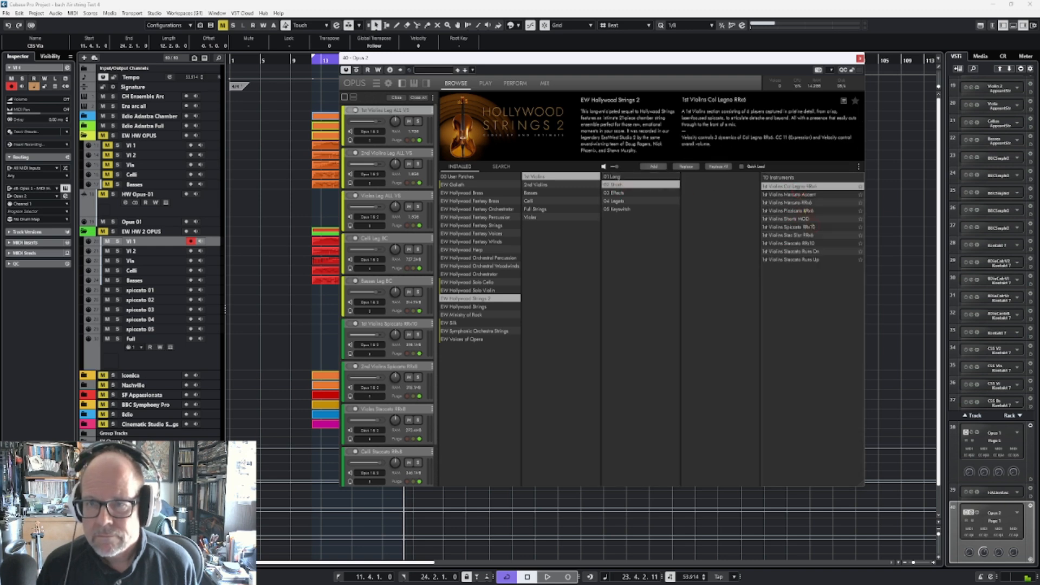
{"action": "left_click", "coordinate": [802, 228]}
{"action": "left_click", "coordinate": [797, 243]}
{"action": "left_click", "coordinate": [794, 251]}
{"action": "left_click", "coordinate": [794, 260]}
- Examine the 1st Violins Effects patches, including Harmonics and Tremolo
{"action": "left_click", "coordinate": [609, 193]}
{"action": "left_click", "coordinate": [786, 194]}
{"action": "left_click", "coordinate": [780, 203]}
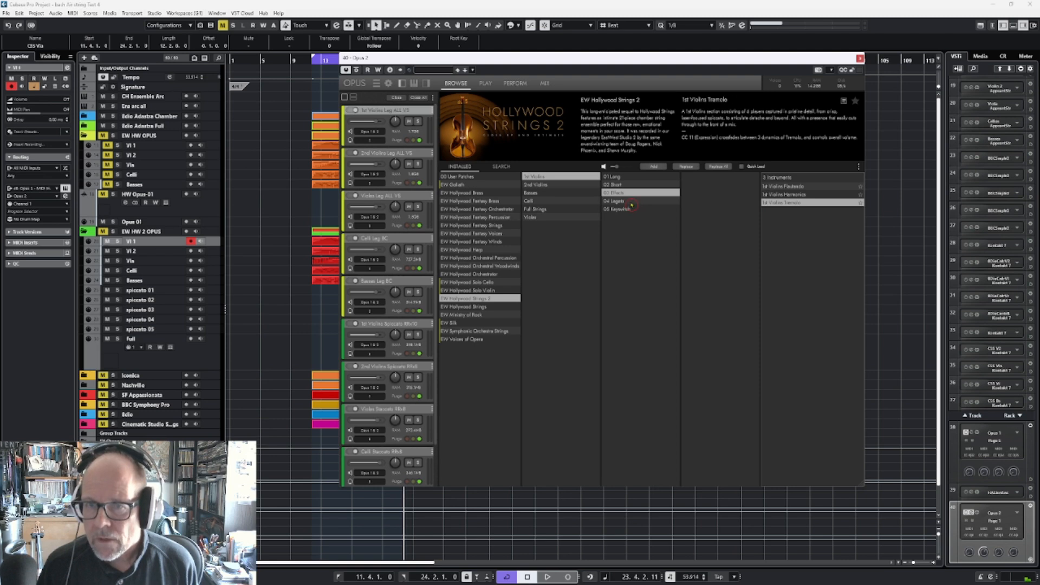
- Examine the 1st Violins Legato patches, including Leg BC, Leg Slur, Leg Slur Rep and Playable Run Trill
{"action": "left_click", "coordinate": [628, 202]}
{"action": "left_click", "coordinate": [785, 195]}
{"action": "left_click", "coordinate": [789, 203]}
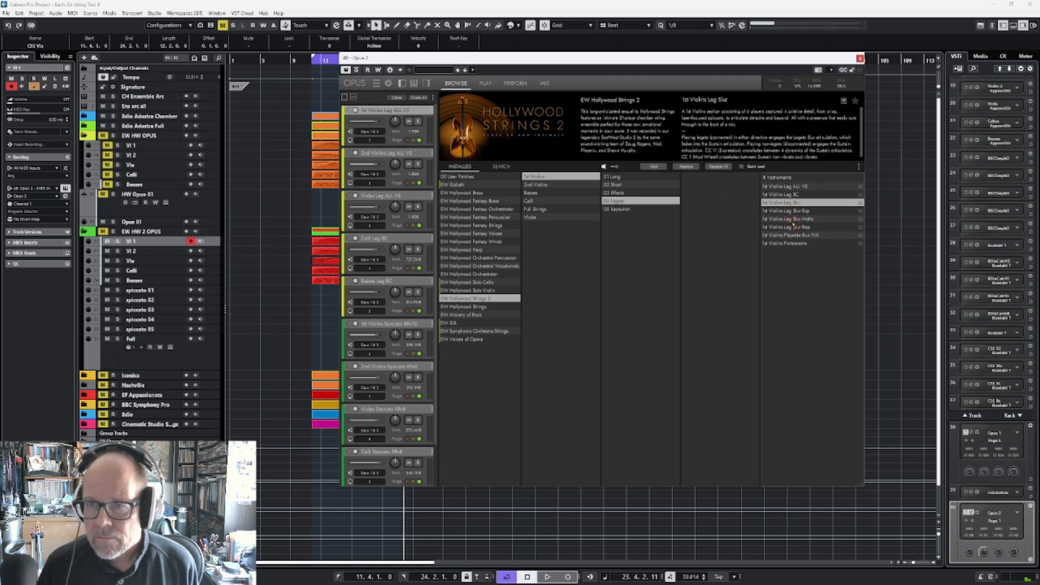
{"action": "left_click", "coordinate": [791, 227]}
{"action": "left_click", "coordinate": [796, 235]}
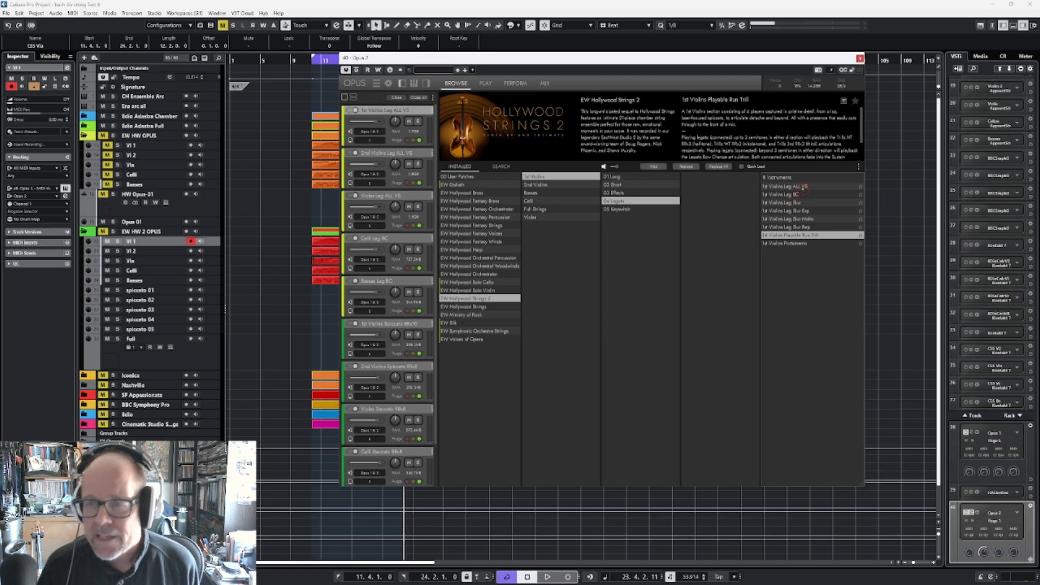
- Check the 1st Violins Keyswitch patch and Long category, and return to the Legato category
{"action": "left_click", "coordinate": [621, 210]}
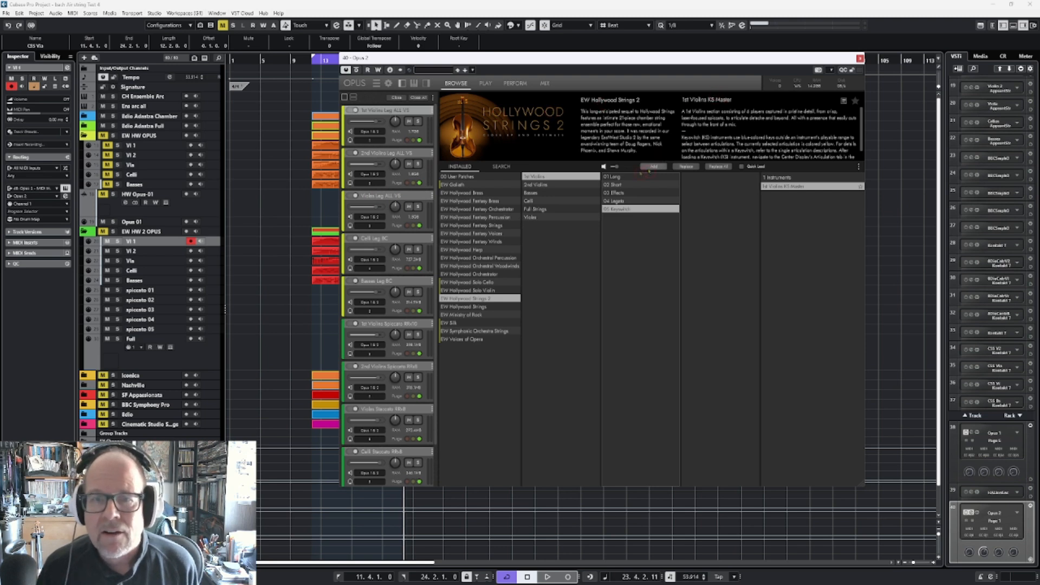
{"action": "left_click", "coordinate": [612, 176]}
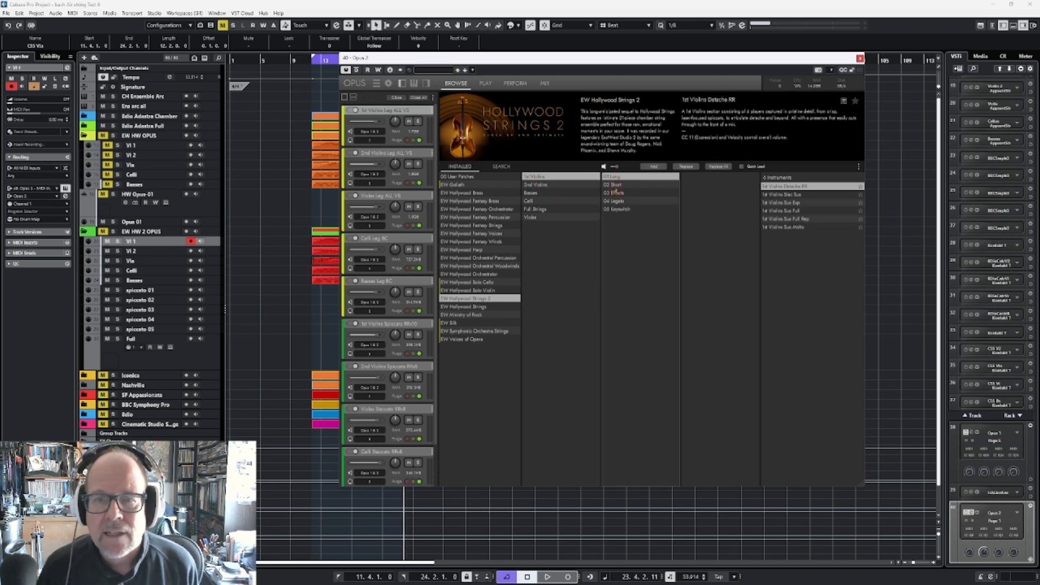
{"action": "left_click", "coordinate": [616, 202]}
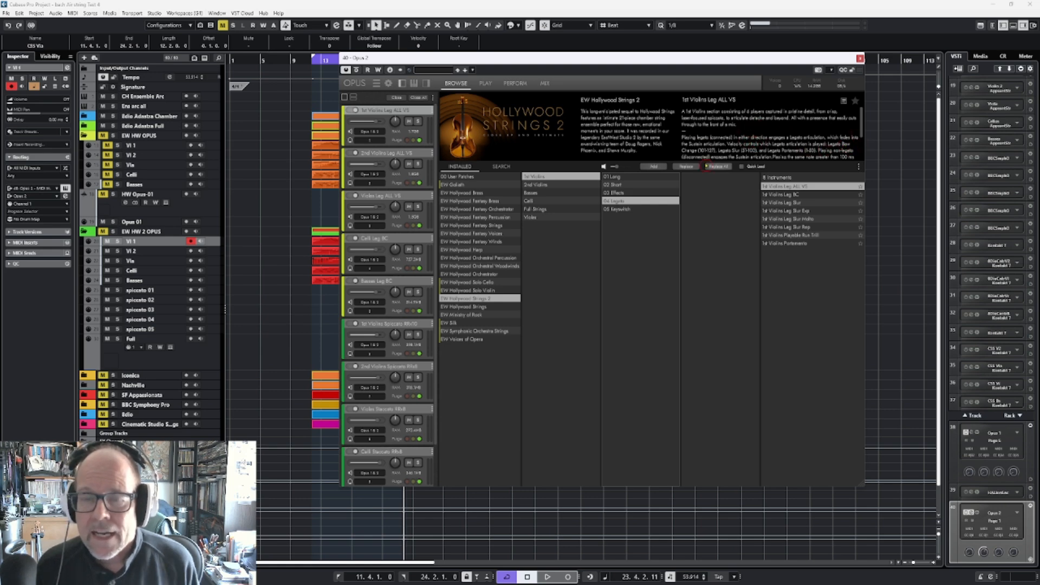
- Move the Opus window out of the way and inspect the EW HW 2 OPUS VI 1 part in the Key Editor
{"action": "left_click_drag", "start_coordinate": [787, 60], "coordinate": [1039, 105]}
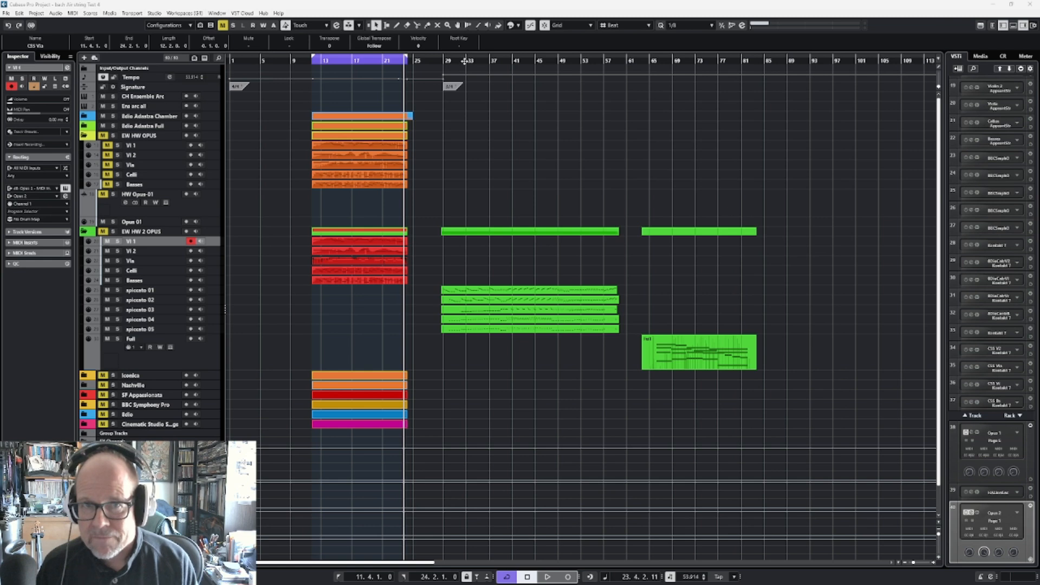
{"action": "left_click", "coordinate": [414, 124]}
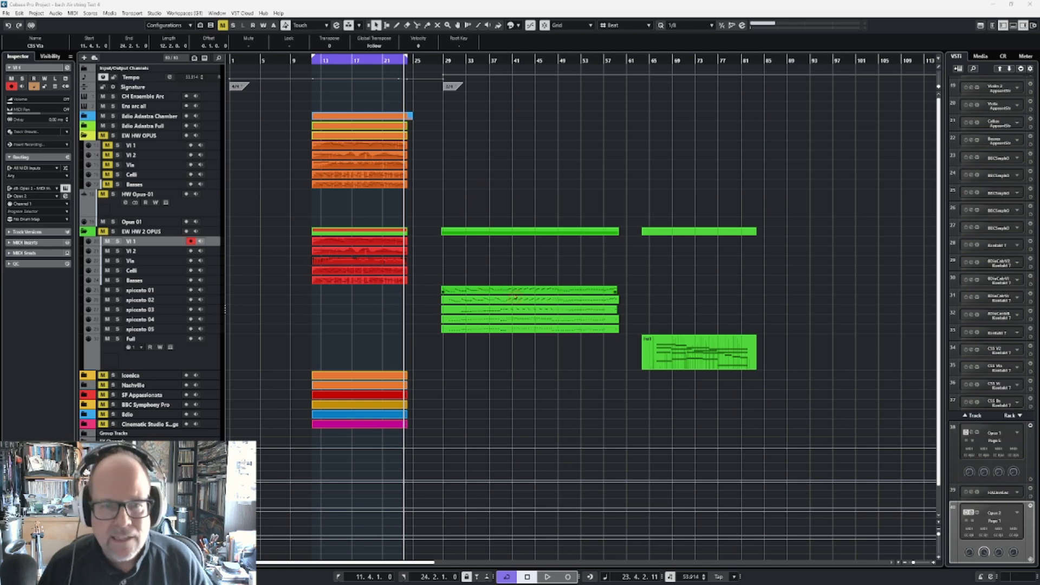
{"action": "double_click", "coordinate": [363, 245]}
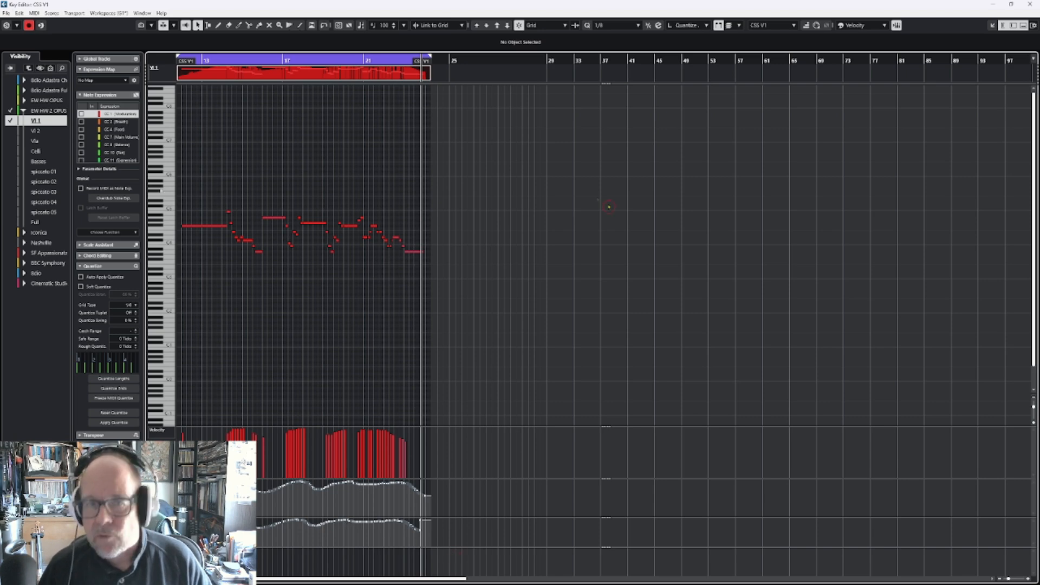
{"action": "left_click", "coordinate": [1026, 5]}
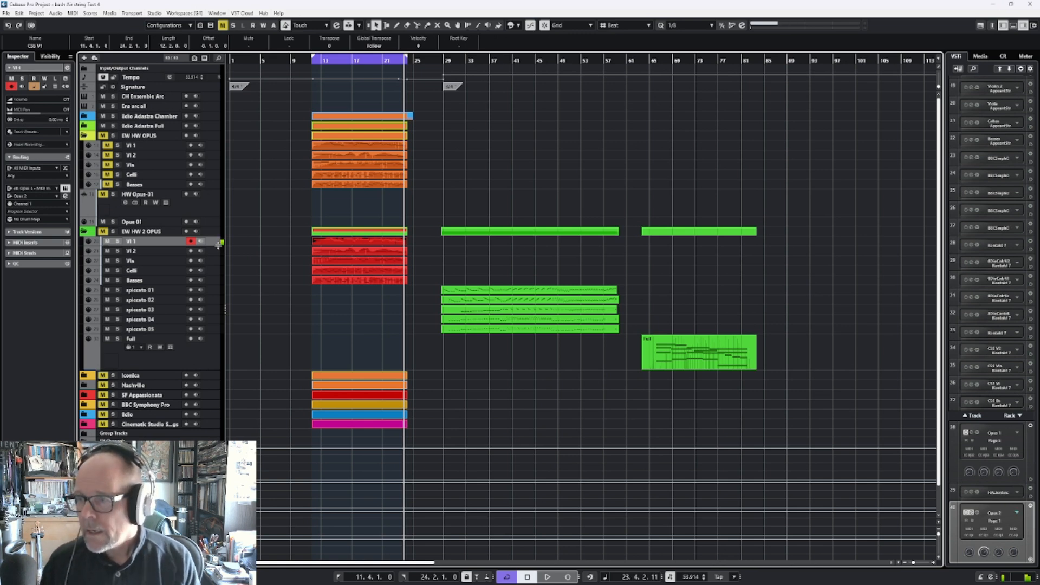
- Show the player view of 1st Violins Leg ALL VS in Opus and adjust the second microphone's level
{"action": "left_click_drag", "start_coordinate": [1039, 49], "coordinate": [535, 66]}
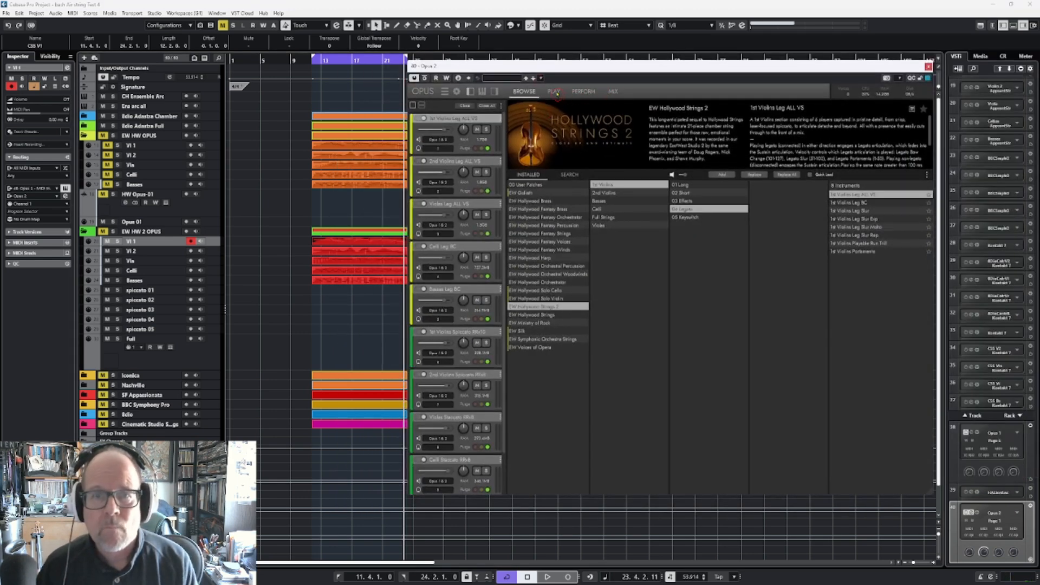
{"action": "left_click", "coordinate": [556, 92]}
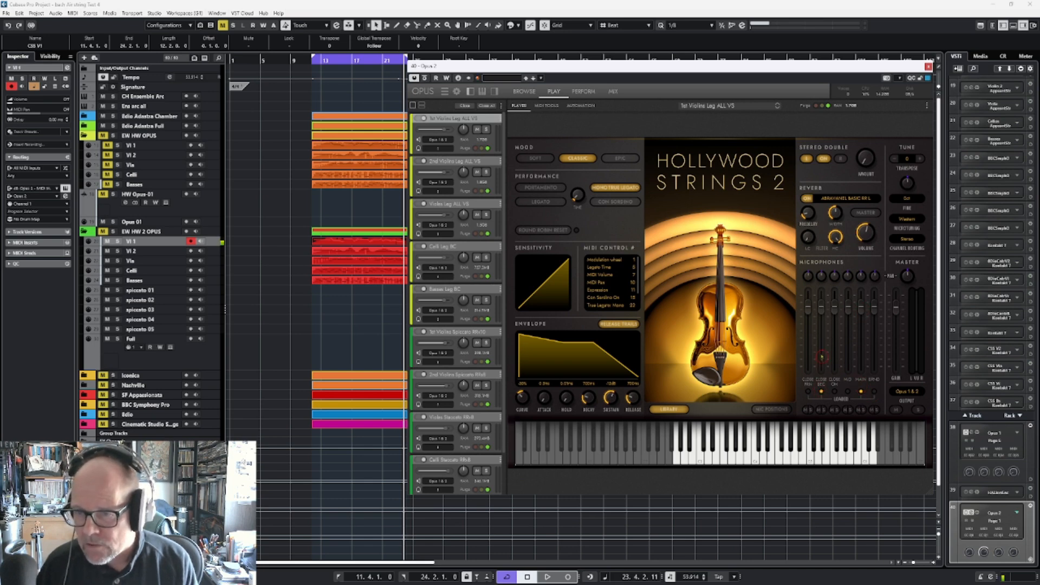
{"action": "left_click_drag", "start_coordinate": [820, 308], "coordinate": [818, 332]}
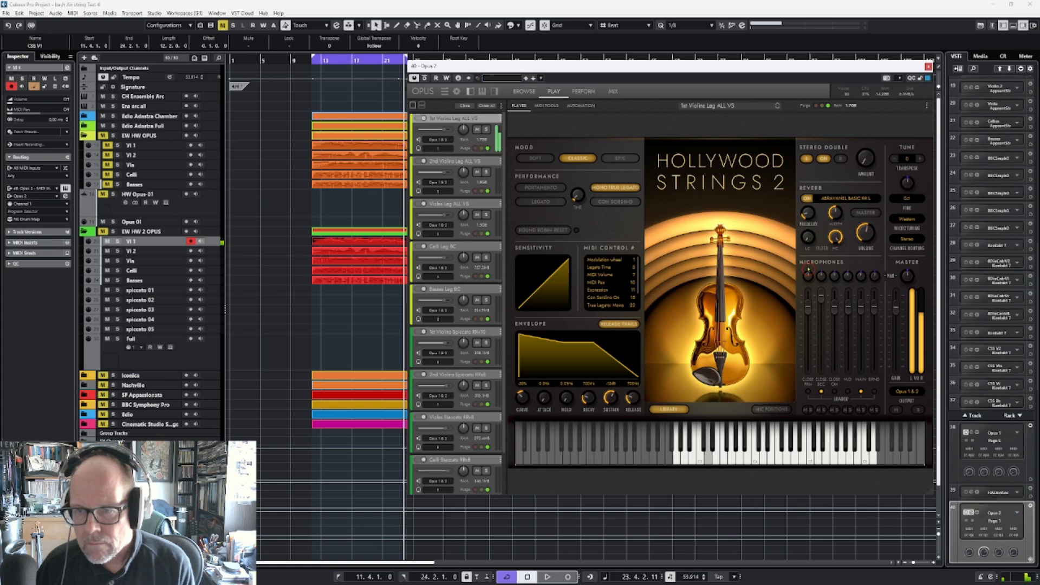
{"action": "mouse_move", "coordinate": [821, 295]}
{"action": "left_mouse_down"}
{"action": "mouse_move", "coordinate": [814, 339]}
{"action": "mouse_move", "coordinate": [818, 306]}
{"action": "left_mouse_up"}
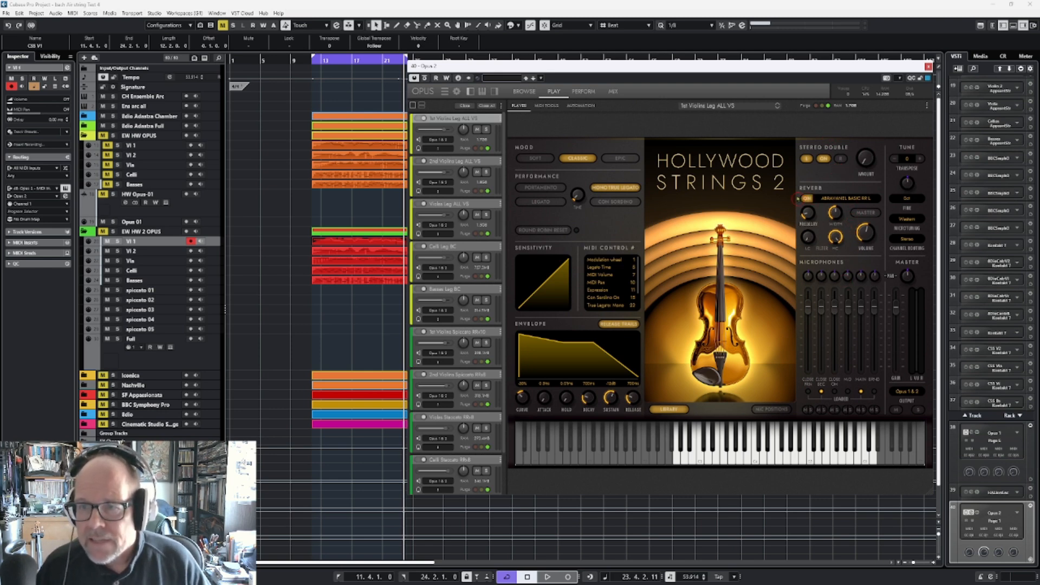
- Enable master reverb and turn off the patch reverb for 1st Violins Leg ALL VS, then select 2nd Violins Leg ALL VS
{"action": "left_click", "coordinate": [864, 213]}
{"action": "left_click", "coordinate": [808, 199]}
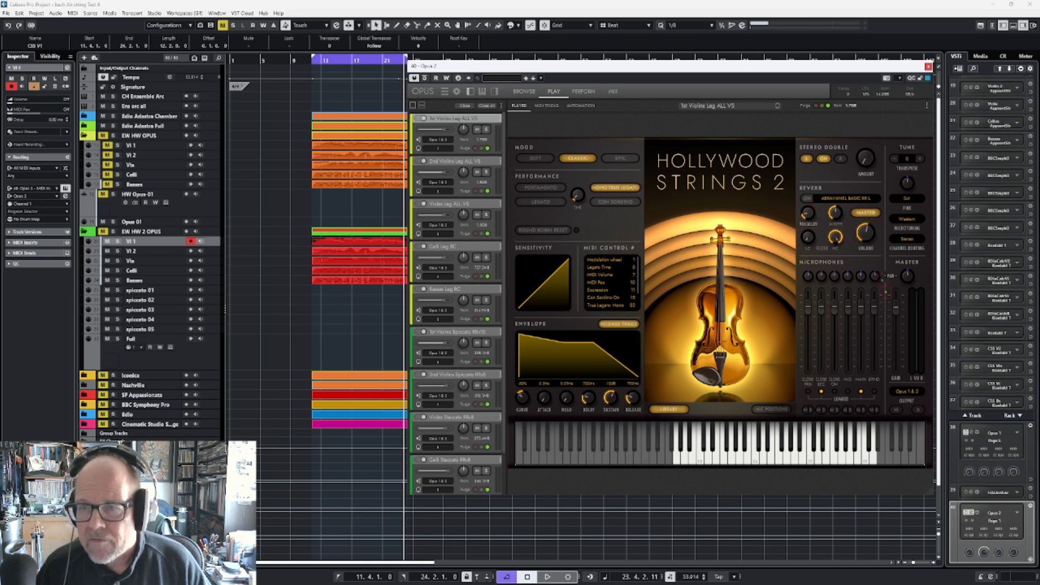
{"action": "left_click", "coordinate": [454, 161]}
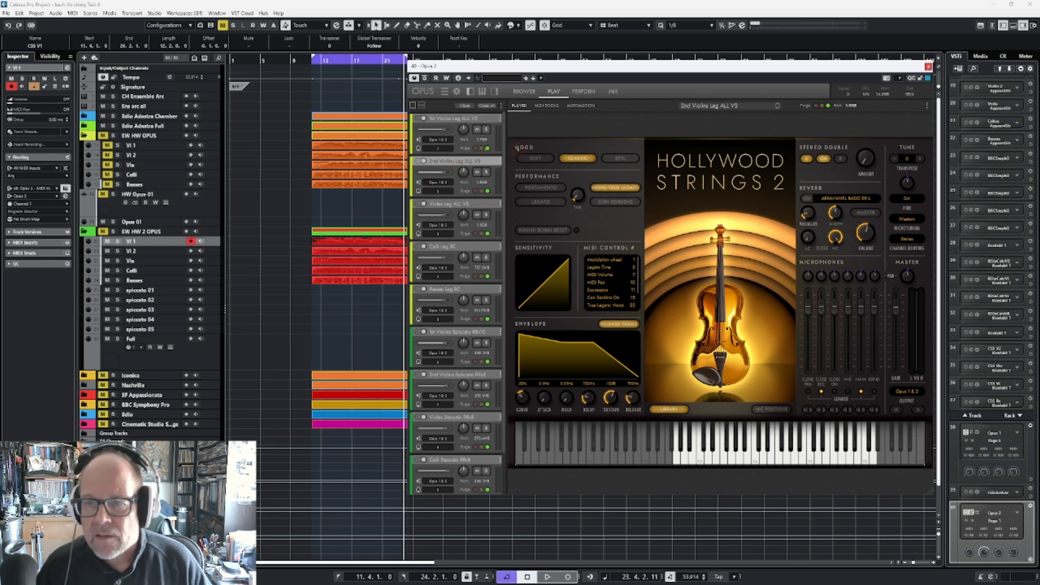
- Reselect 1st Violins Leg ALL VS and close the Opus window, placing the playhead near bar 12
{"action": "left_click", "coordinate": [455, 118]}
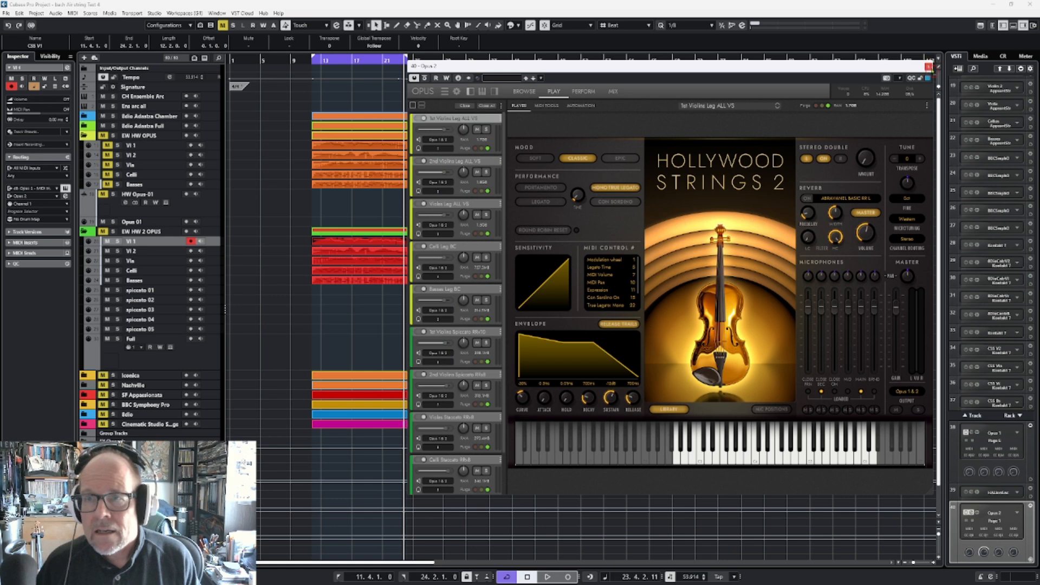
{"action": "left_click", "coordinate": [927, 66]}
{"action": "left_click", "coordinate": [320, 69]}
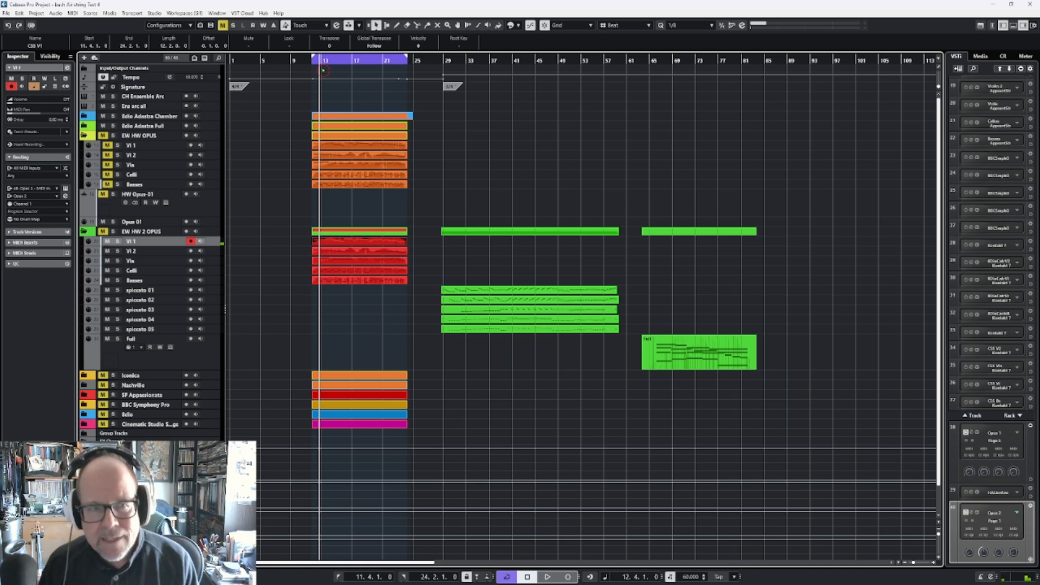
- Unmute the EW HW OPUS VI 1 track and compare it with the EW HW 2 OPUS VI 1 track by switching between them
{"action": "left_click", "coordinate": [107, 145]}
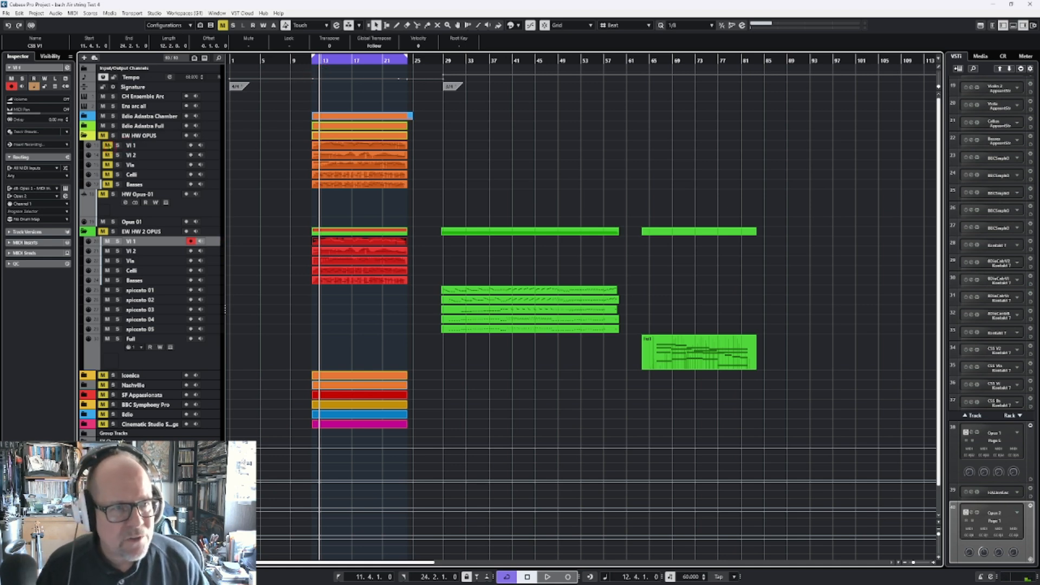
{"action": "left_click", "coordinate": [146, 145]}
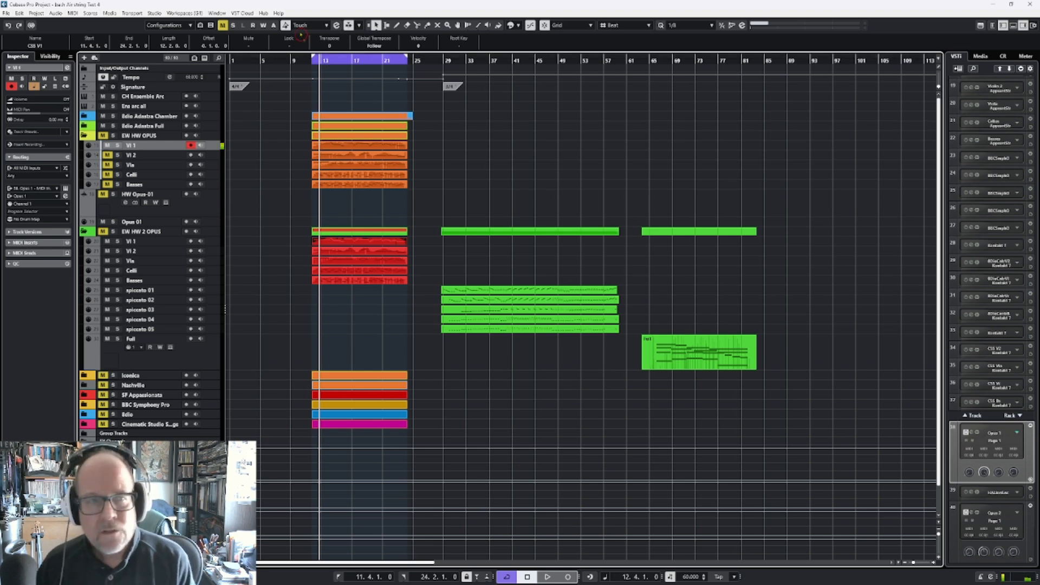
{"action": "left_click", "coordinate": [140, 244]}
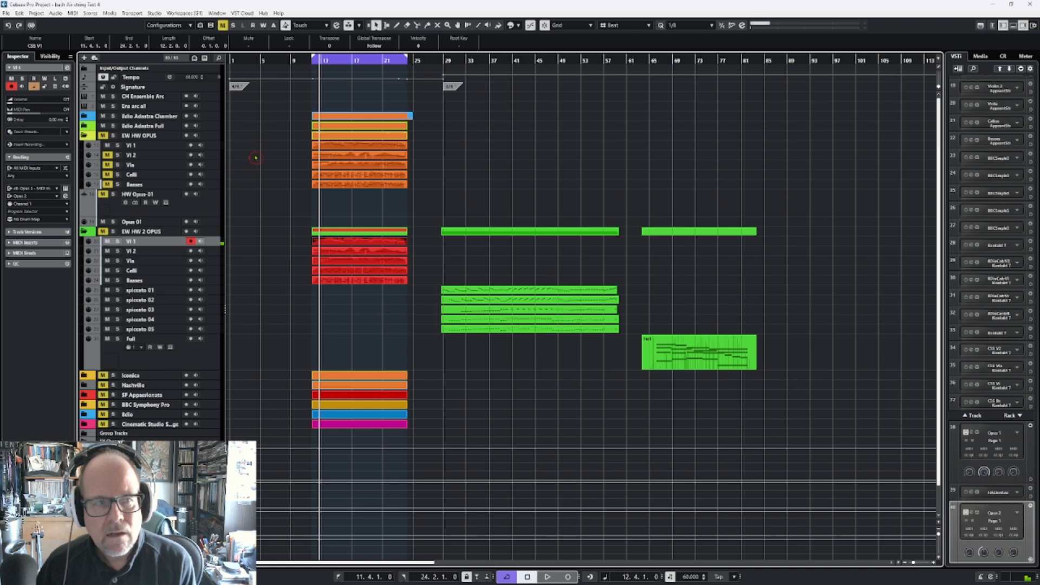
{"action": "left_click", "coordinate": [156, 145]}
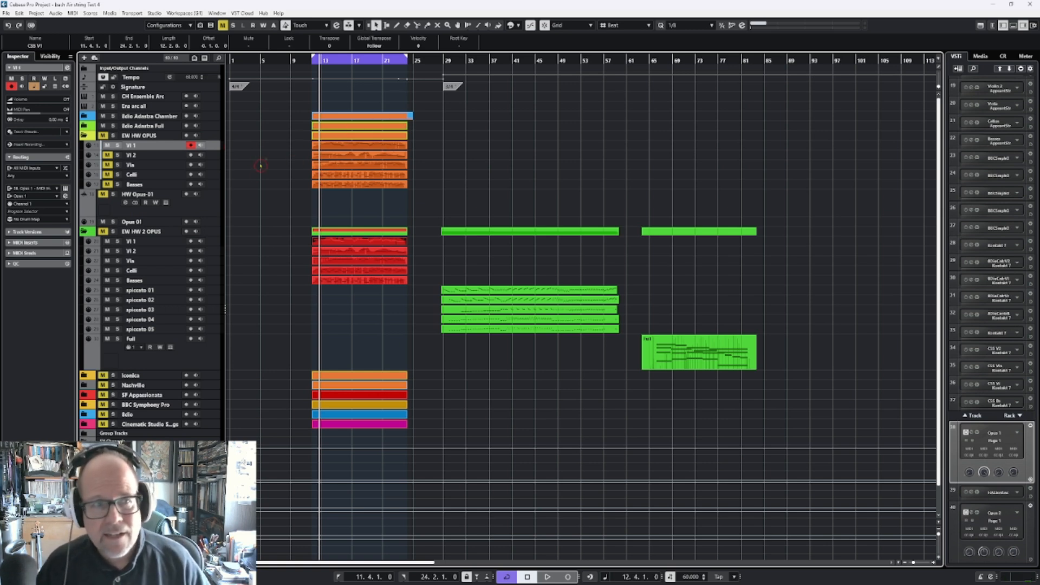
- Solo the EW HW OPUS folder and play its string parts from the start of the loop range
{"action": "left_click", "coordinate": [113, 136]}
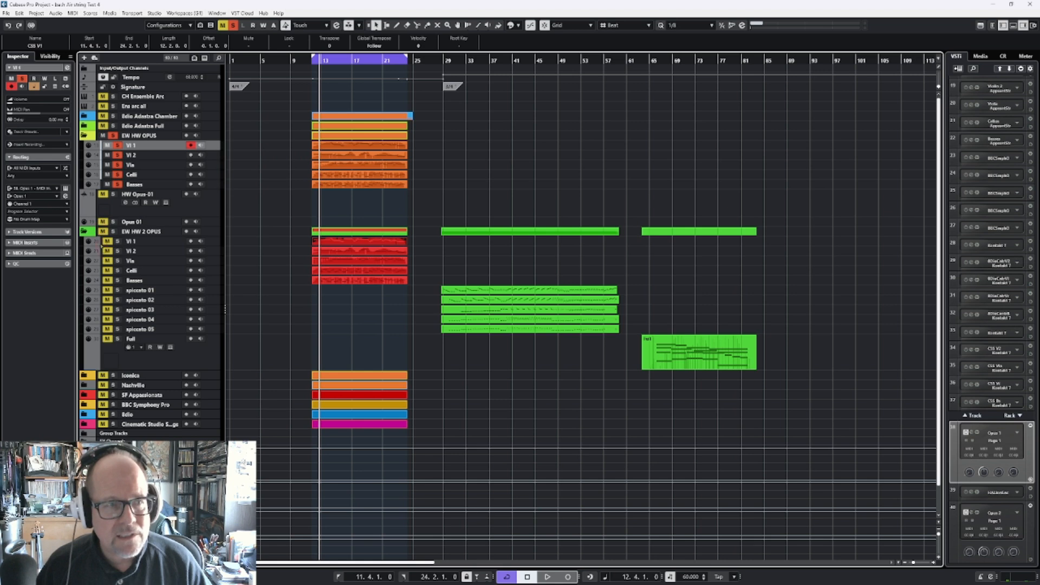
{"action": "left_click", "coordinate": [313, 59]}
{"action": "key", "text": "space"}
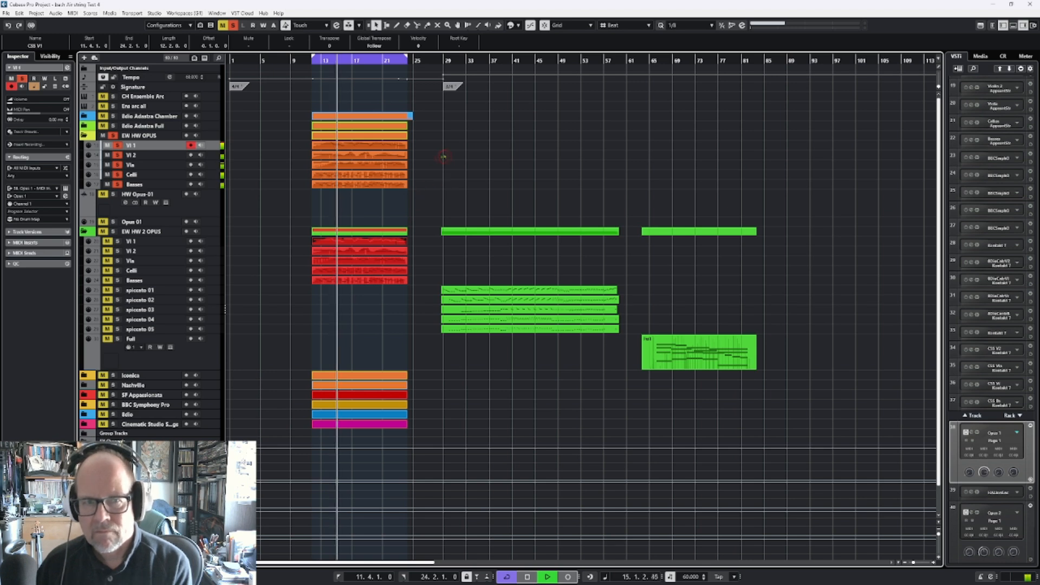
{"action": "key", "text": "space"}
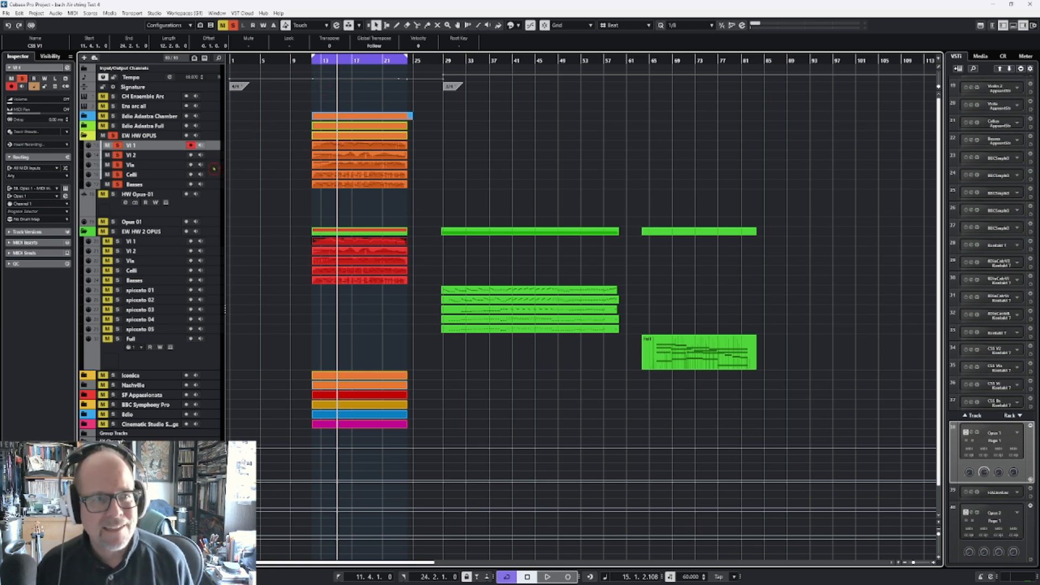
- Solo the EW HW 2 OPUS folder in place of EW HW OPUS and play its parts from bar 12
{"action": "left_click", "coordinate": [113, 231]}
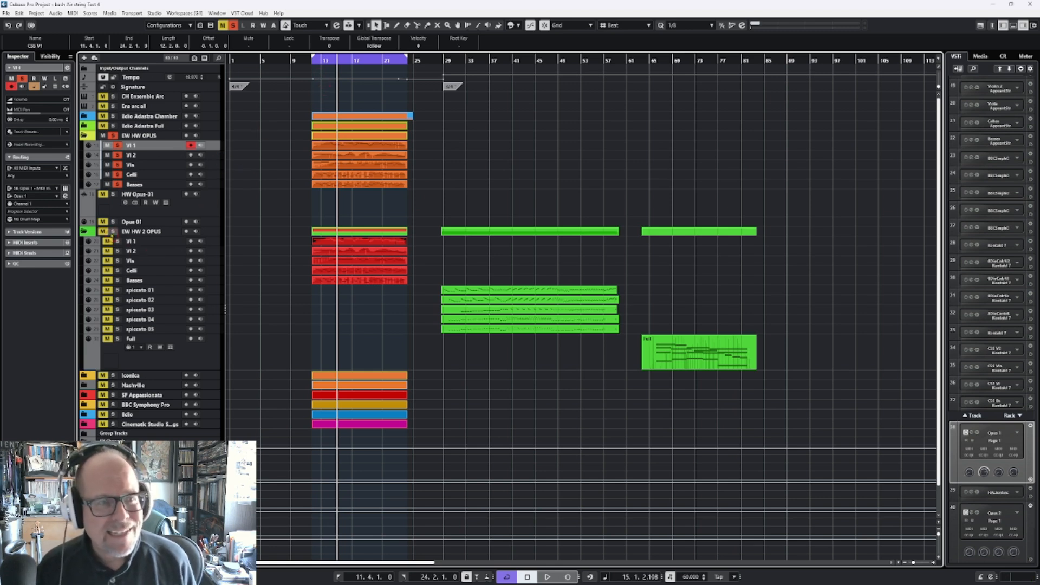
{"action": "left_click", "coordinate": [113, 136]}
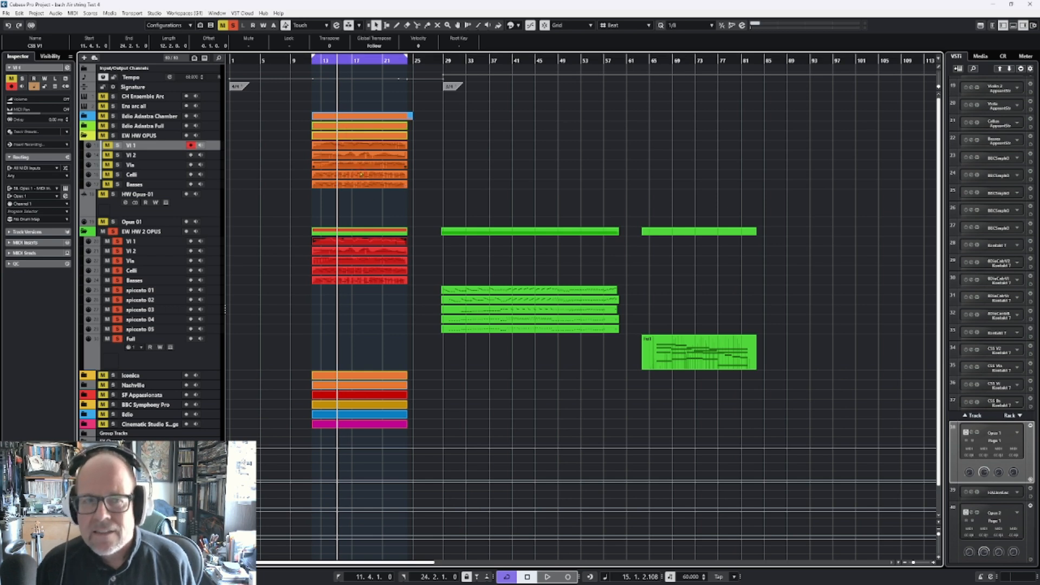
{"action": "left_click", "coordinate": [314, 60]}
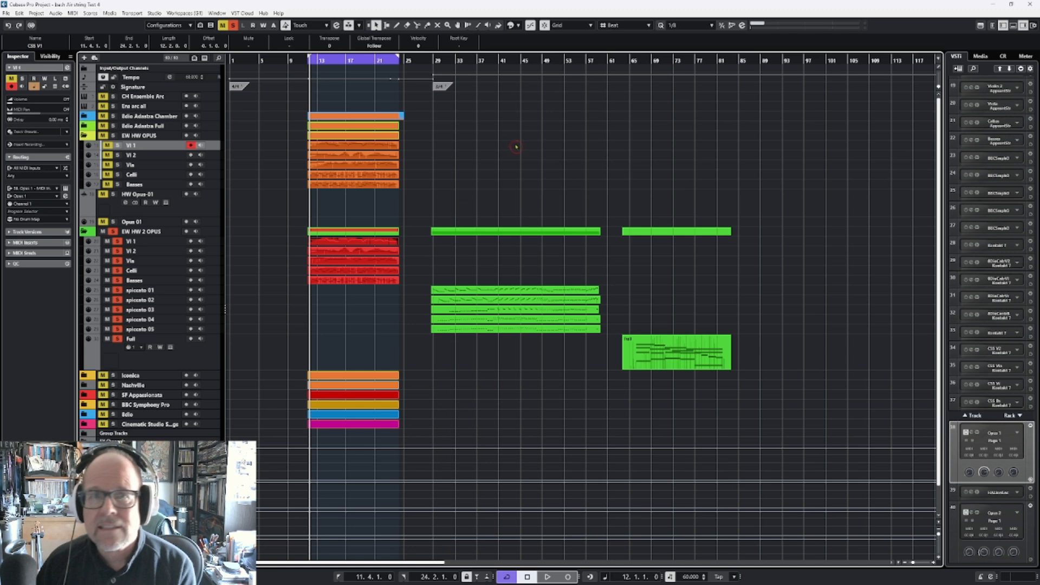
{"action": "key", "text": "space"}
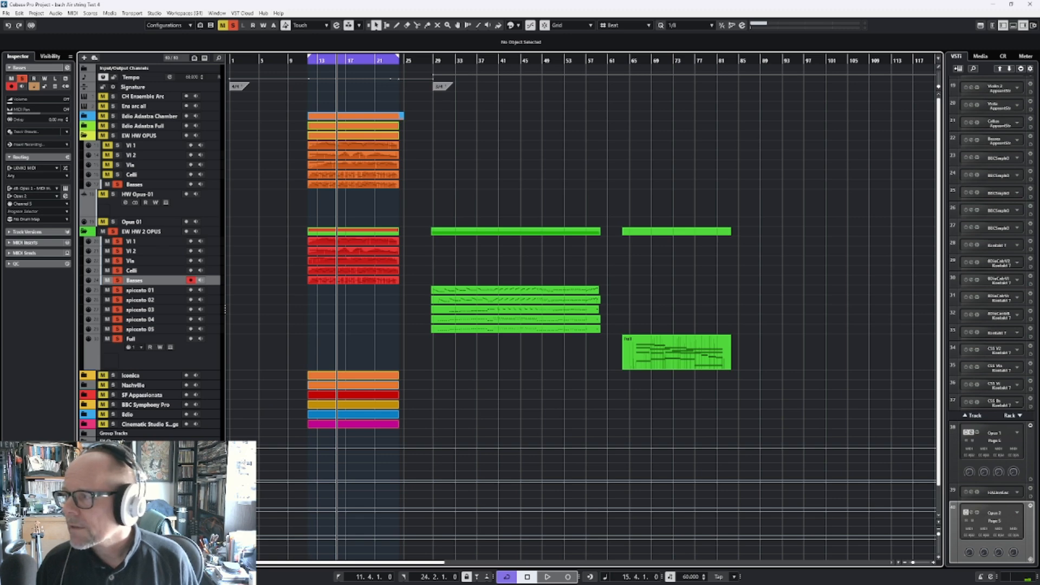
- Show Basses Leg BC in Opus 2, select the EW HW OPUS Basses track, and clear the Opus window from the project
{"action": "left_click", "coordinate": [966, 512]}
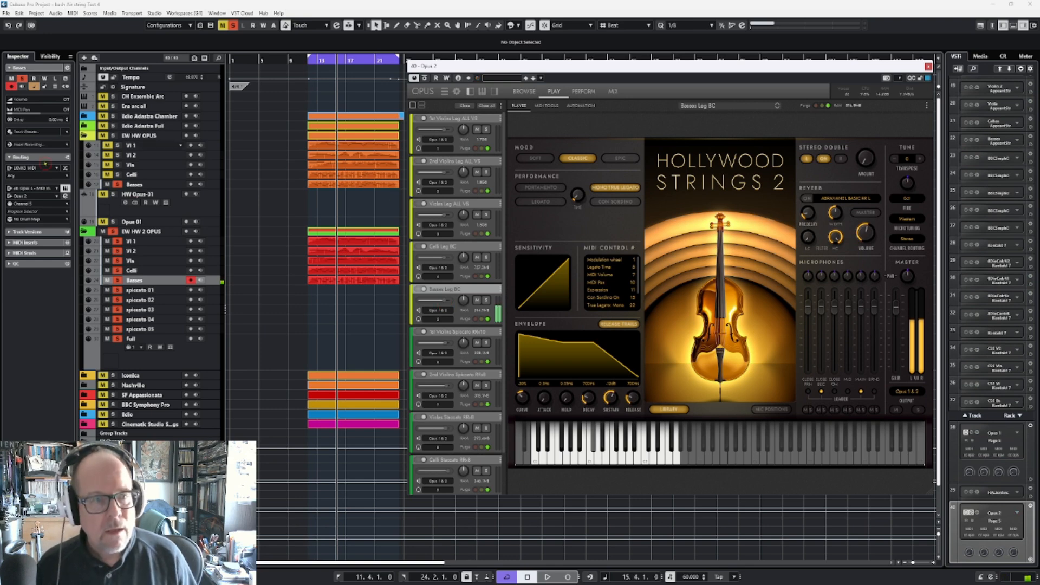
{"action": "left_click", "coordinate": [163, 188]}
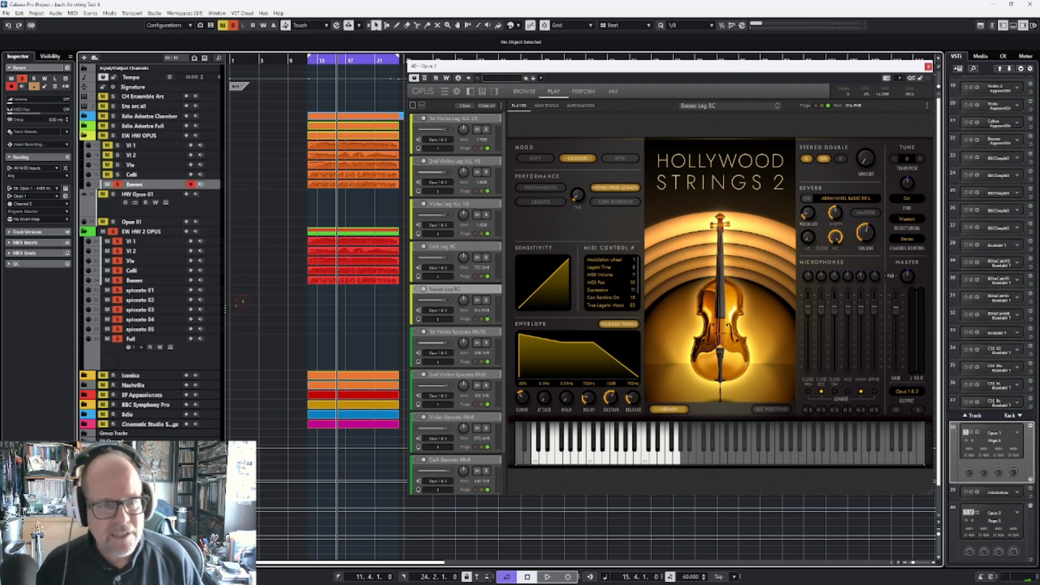
{"action": "left_click_drag", "start_coordinate": [881, 69], "coordinate": [878, 67]}
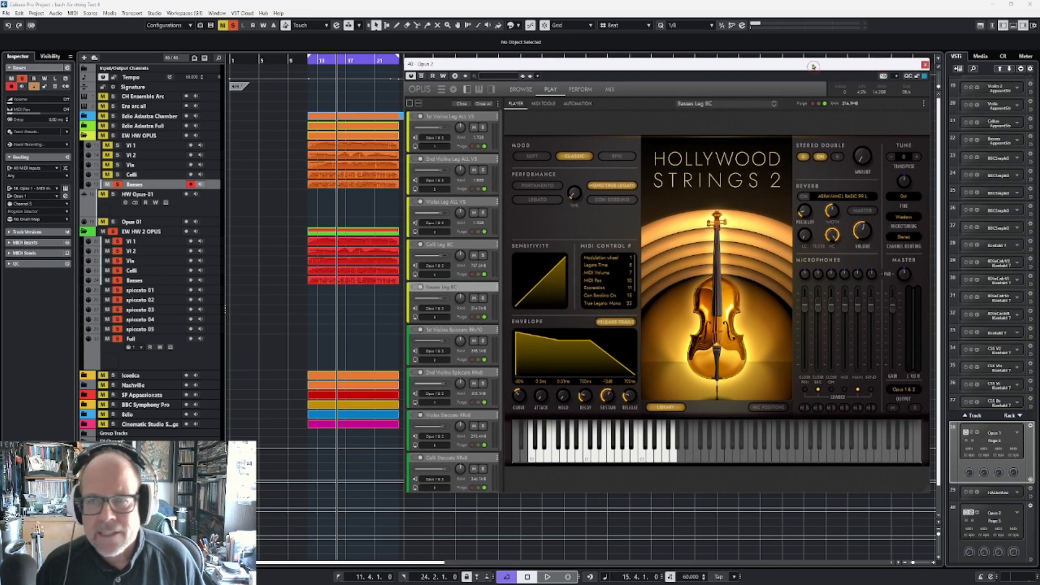
{"action": "left_click_drag", "start_coordinate": [814, 65], "coordinate": [1039, 67]}
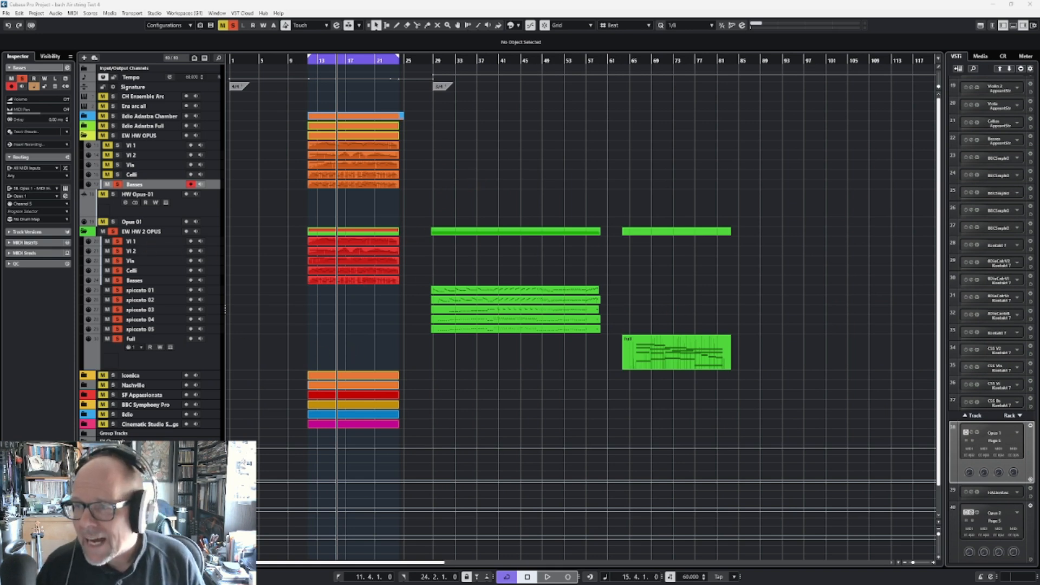
- Bring back Opus 2 to view the 1st Violins Legato patches in its browser, and move it off the project again
{"action": "left_click_drag", "start_coordinate": [1039, 68], "coordinate": [648, 72]}
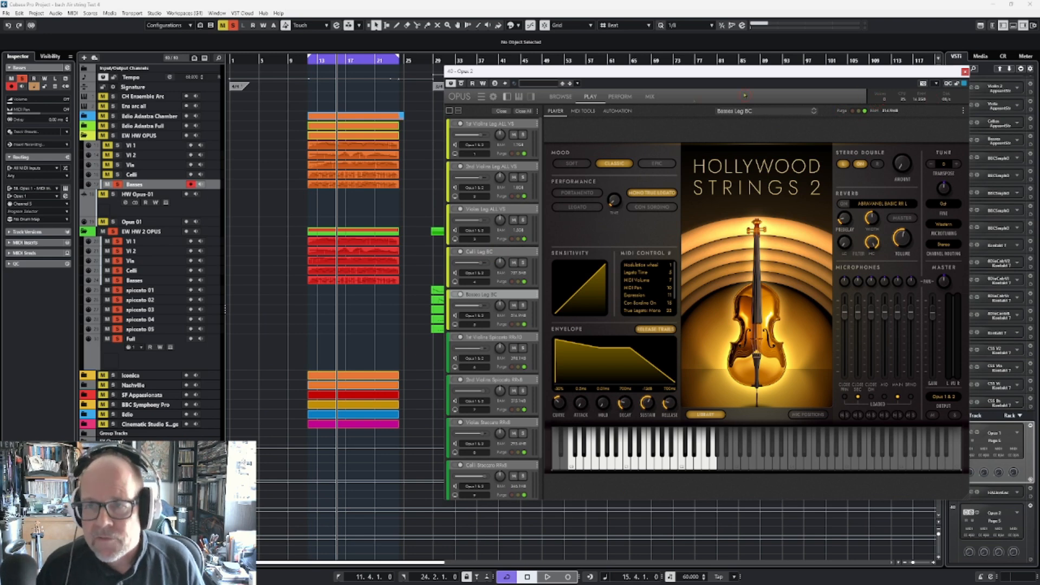
{"action": "left_click", "coordinate": [559, 98]}
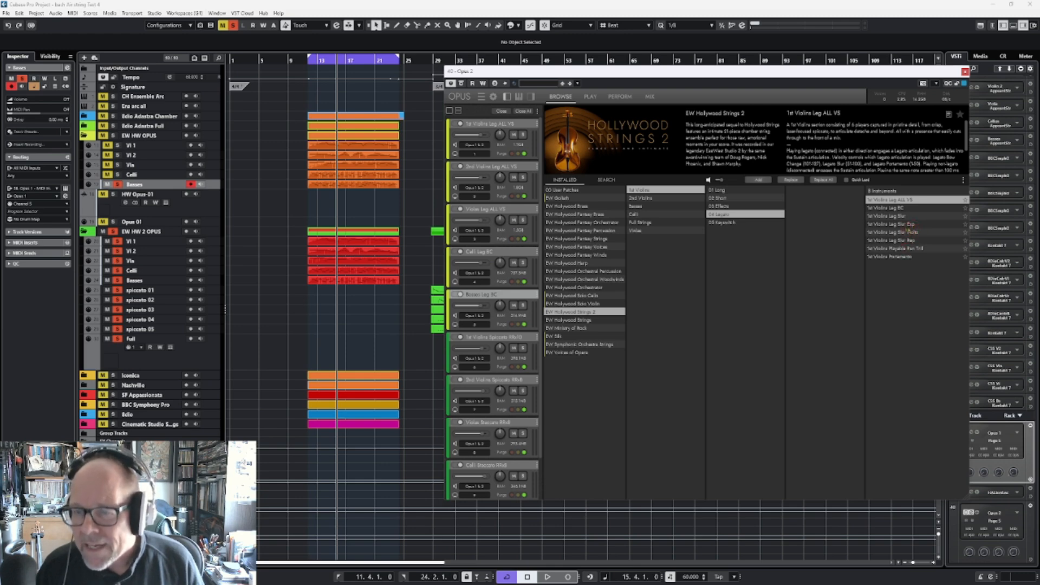
{"action": "left_click_drag", "start_coordinate": [841, 72], "coordinate": [1039, 90]}
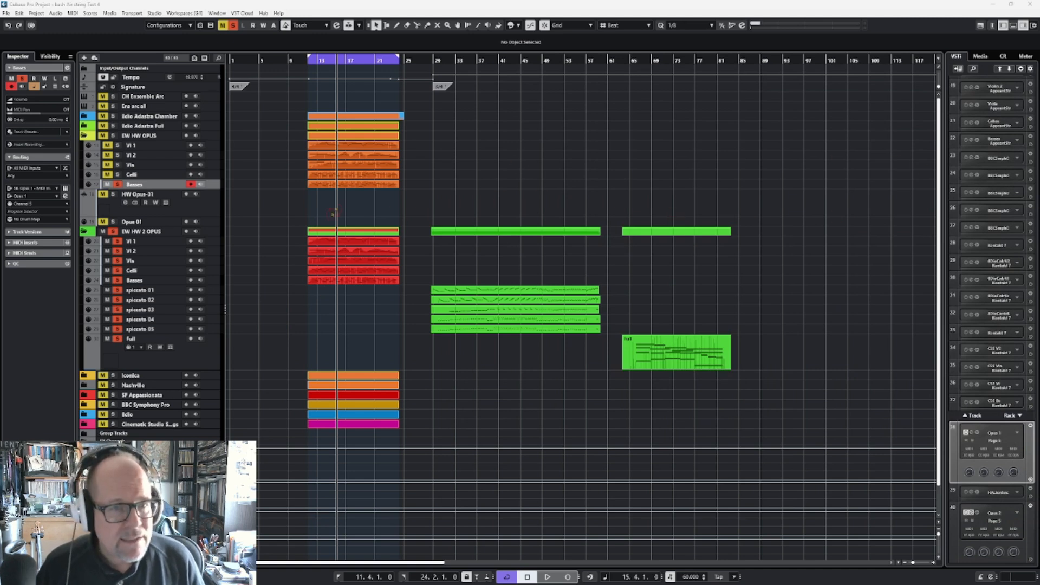
- Place the playhead at bar 29 and check the spiccato patches loaded in Opus 2
{"action": "left_click", "coordinate": [435, 71]}
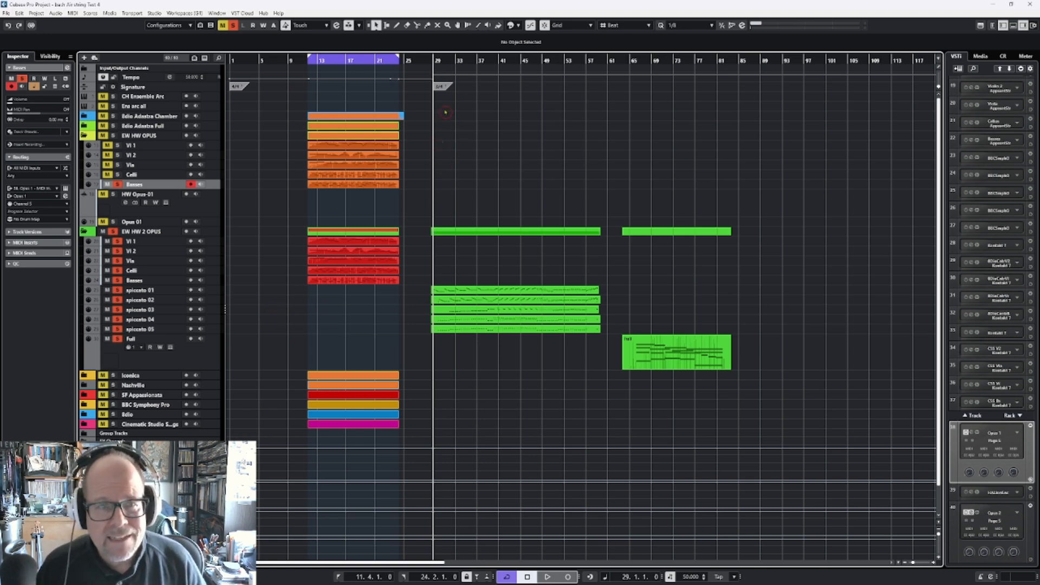
{"action": "left_click", "coordinate": [480, 282]}
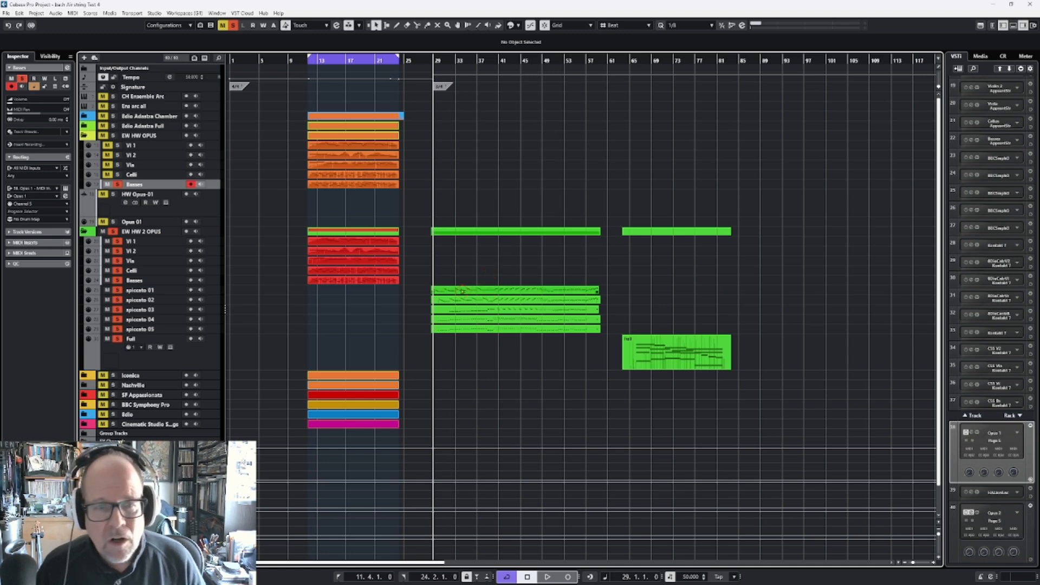
{"action": "left_click", "coordinate": [467, 275]}
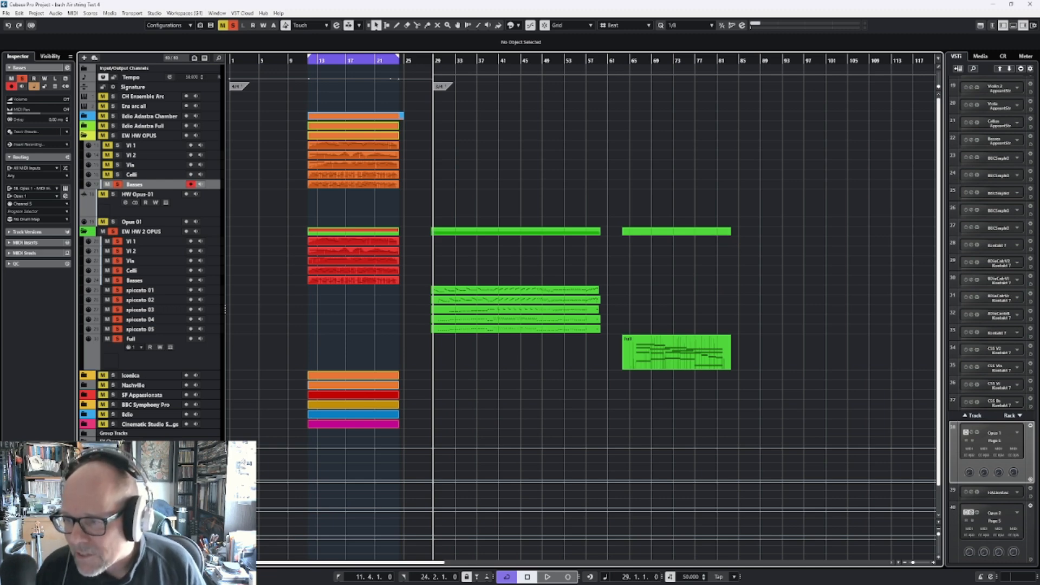
{"action": "left_click_drag", "start_coordinate": [1039, 76], "coordinate": [616, 76]}
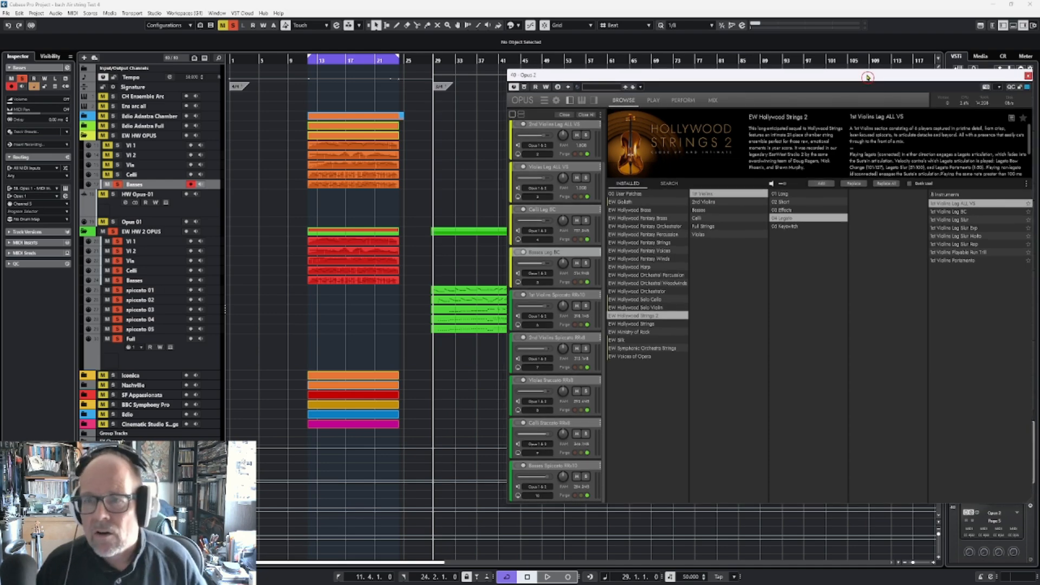
{"action": "left_click_drag", "start_coordinate": [865, 78], "coordinate": [800, 70]}
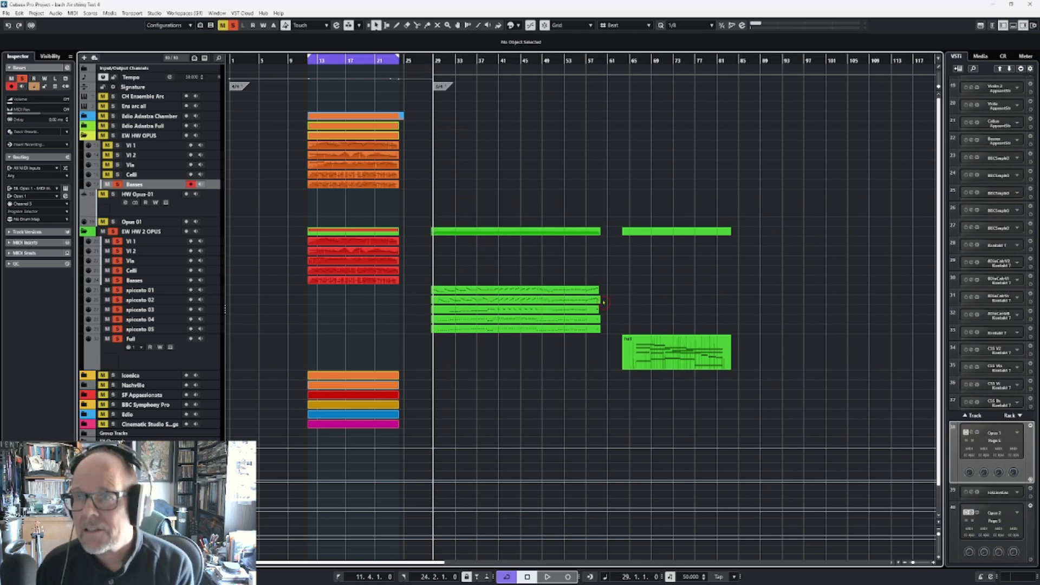
- Play the spiccato section from bar 29 and inspect its parts in the Key Editor
{"action": "key", "text": "space"}
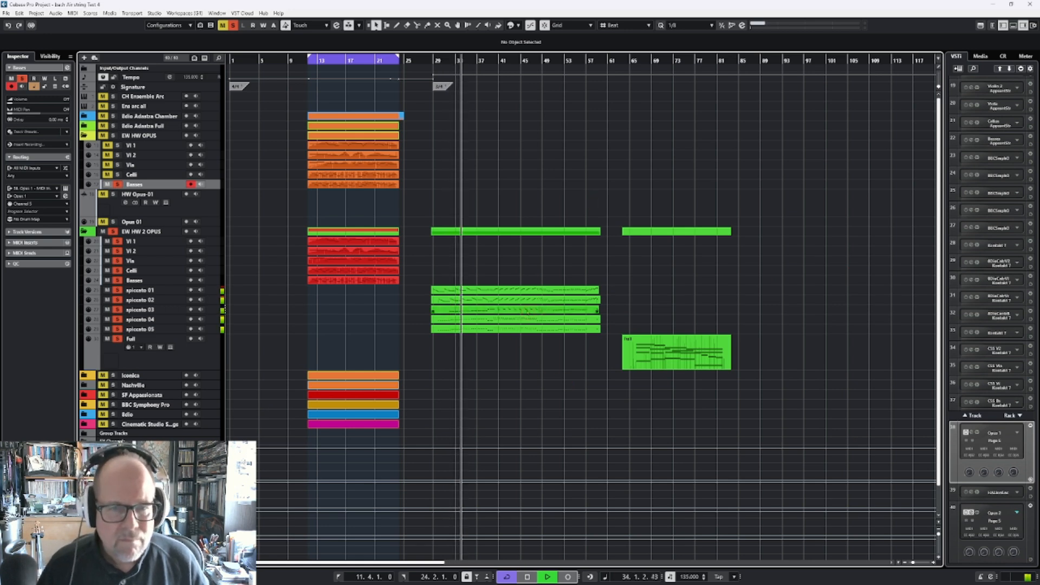
{"action": "double_click", "coordinate": [512, 236]}
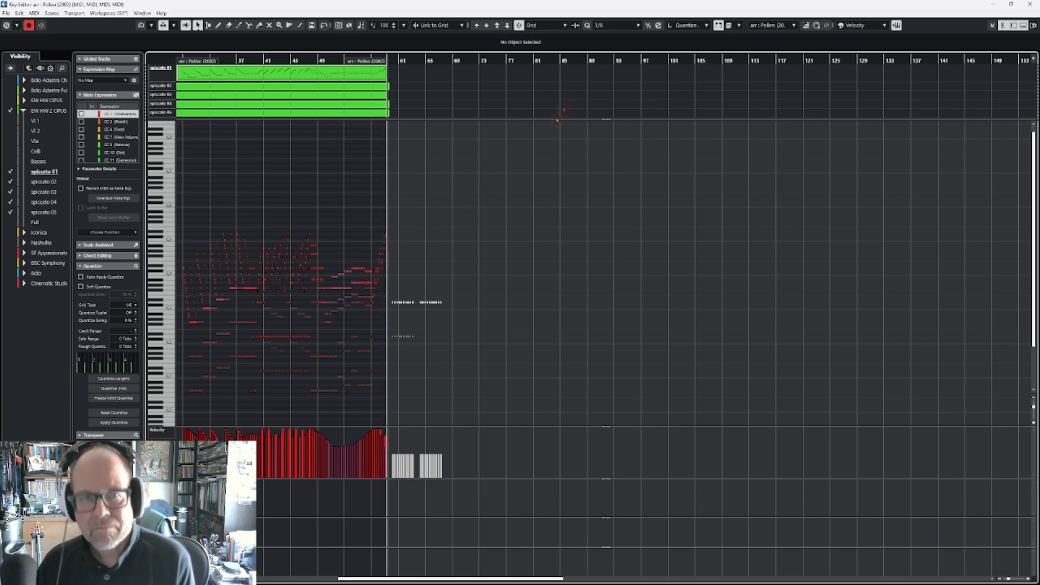
{"action": "left_click", "coordinate": [1030, 4]}
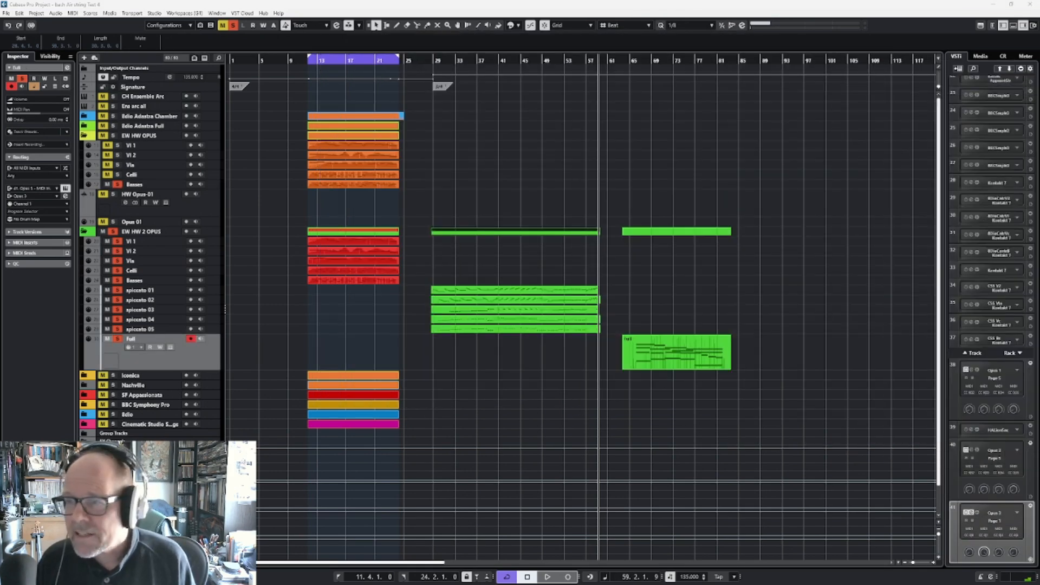
- Play the Full track's part from bar 65 and stop near its end
{"action": "left_click", "coordinate": [630, 61]}
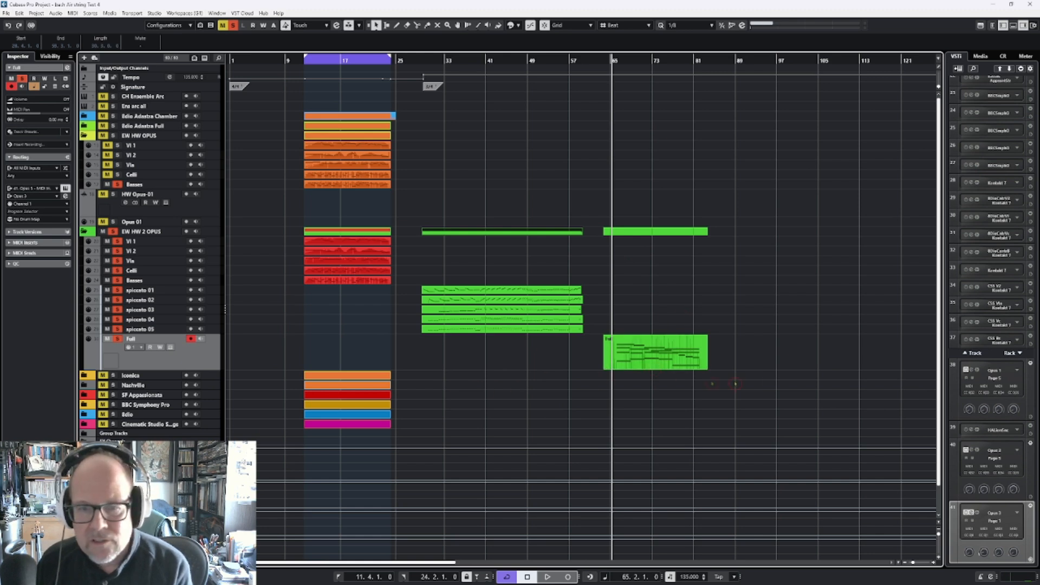
{"action": "left_click", "coordinate": [624, 357]}
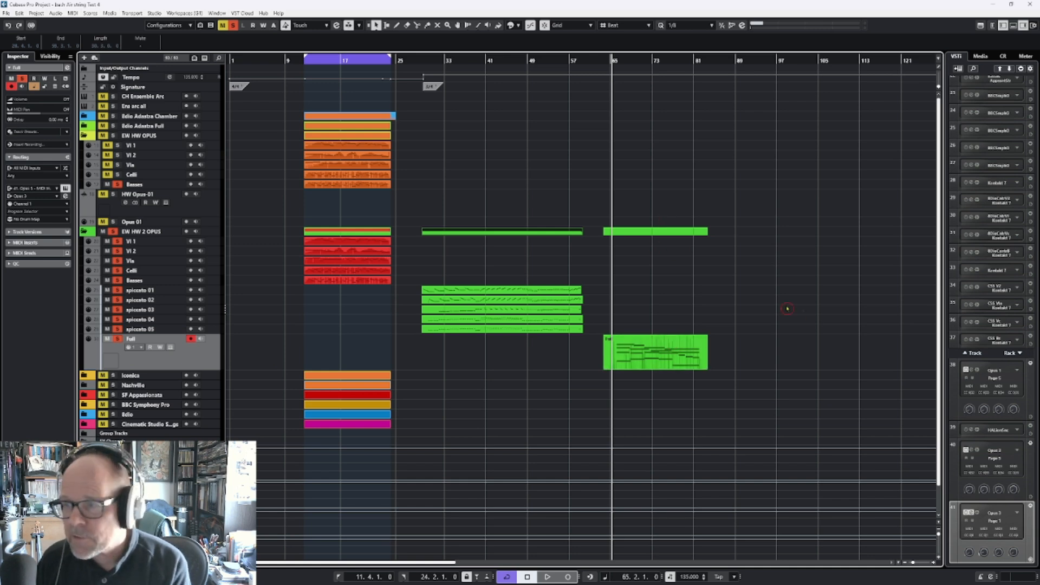
{"action": "key", "text": "space"}
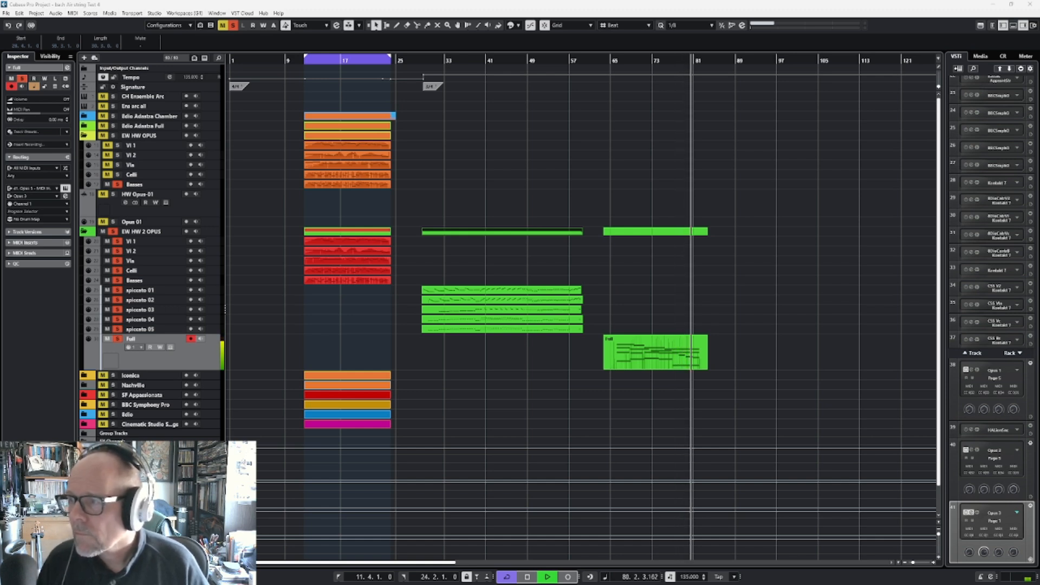
{"action": "key", "text": "space"}
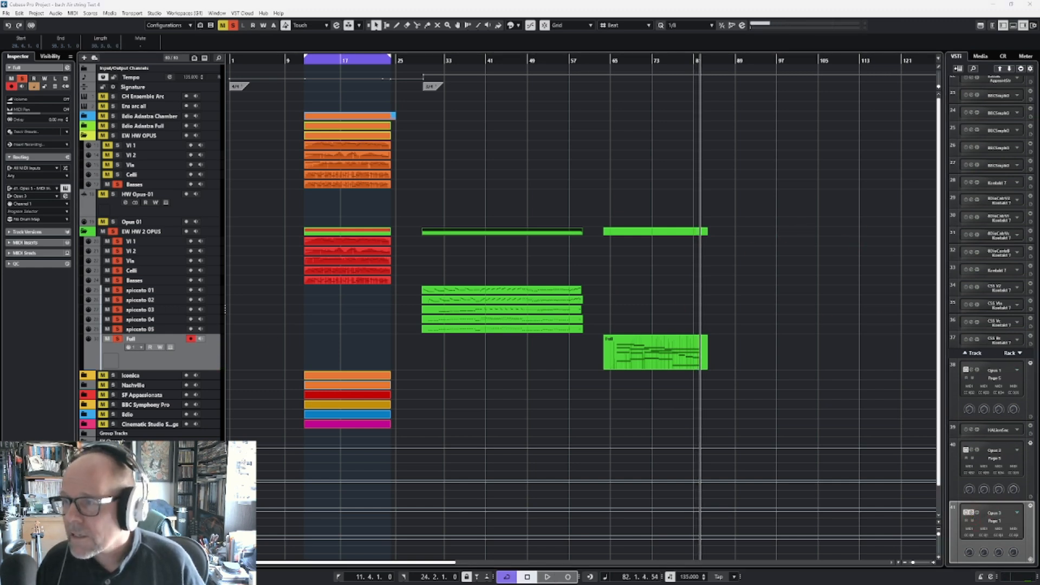
- Load the Full STR Harmonics patch in Opus 3 and audition it with the Full track's part
{"action": "left_click_drag", "start_coordinate": [1039, 32], "coordinate": [810, 63]}
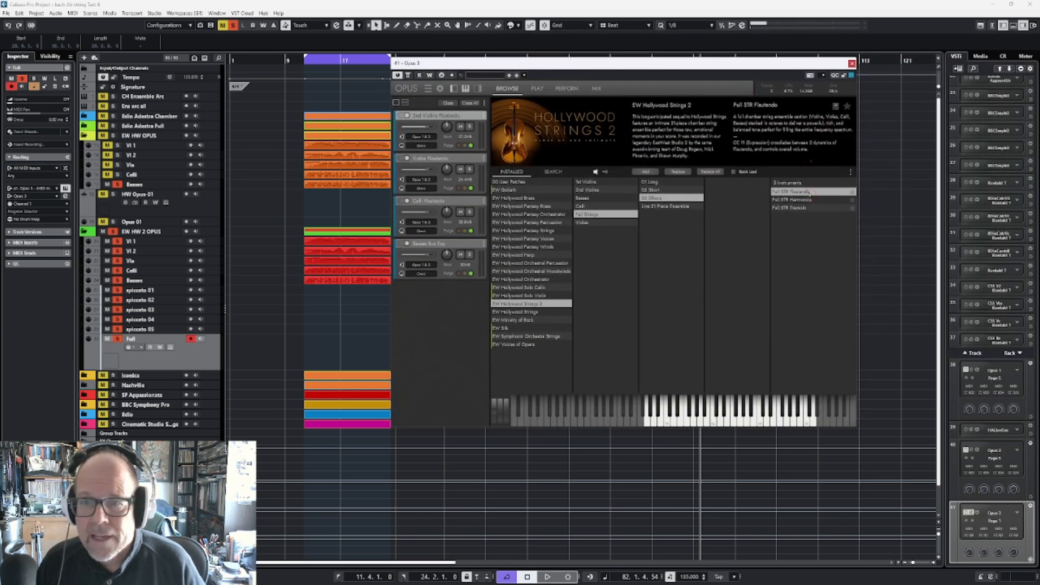
{"action": "left_click", "coordinate": [775, 200]}
{"action": "left_click_drag", "start_coordinate": [640, 62], "coordinate": [444, 73]}
{"action": "key", "text": "space"}
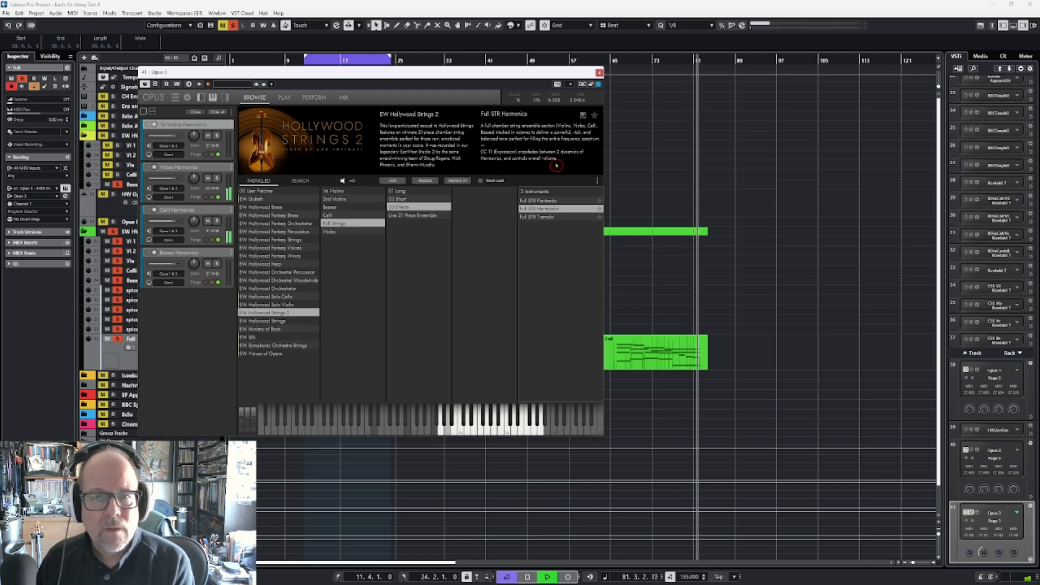
{"action": "key", "text": "space"}
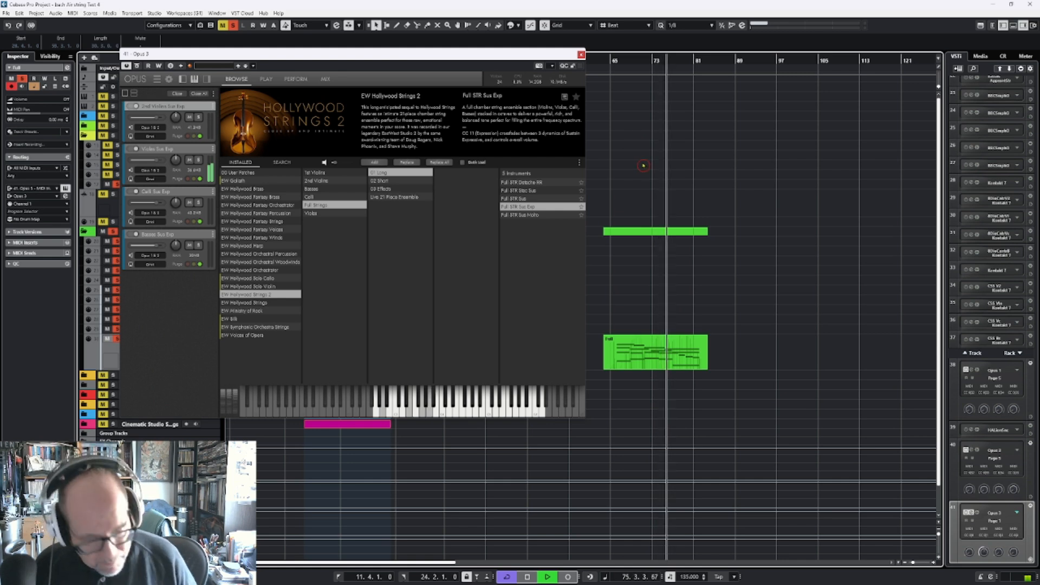
- Play the Full track's part from bar 65 with the Full STR Sus Exp patch and stop near its end
{"action": "key", "text": "space"}
{"action": "left_click_drag", "start_coordinate": [613, 62], "coordinate": [613, 61]}
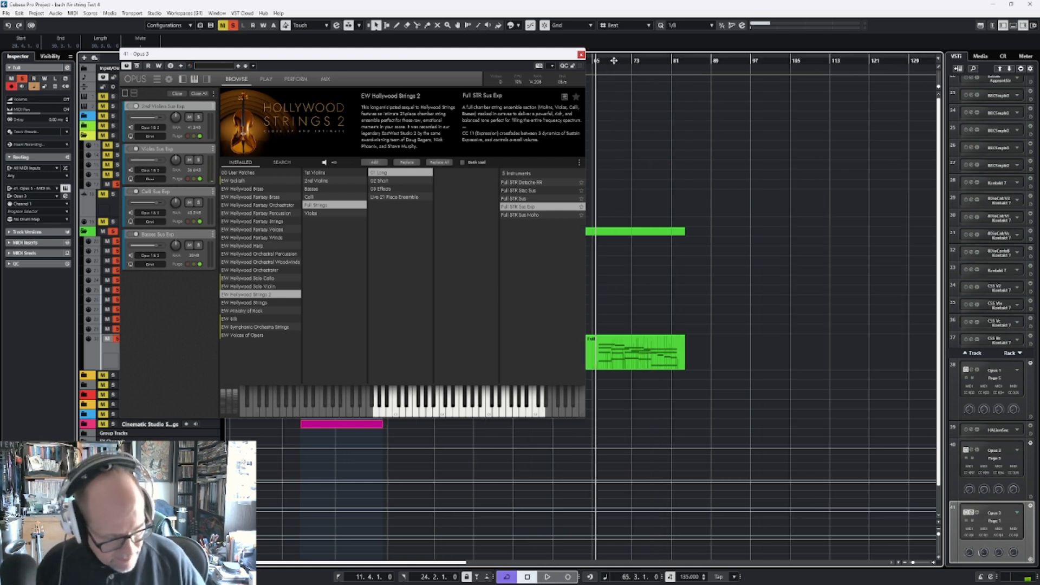
{"action": "key", "text": "space"}
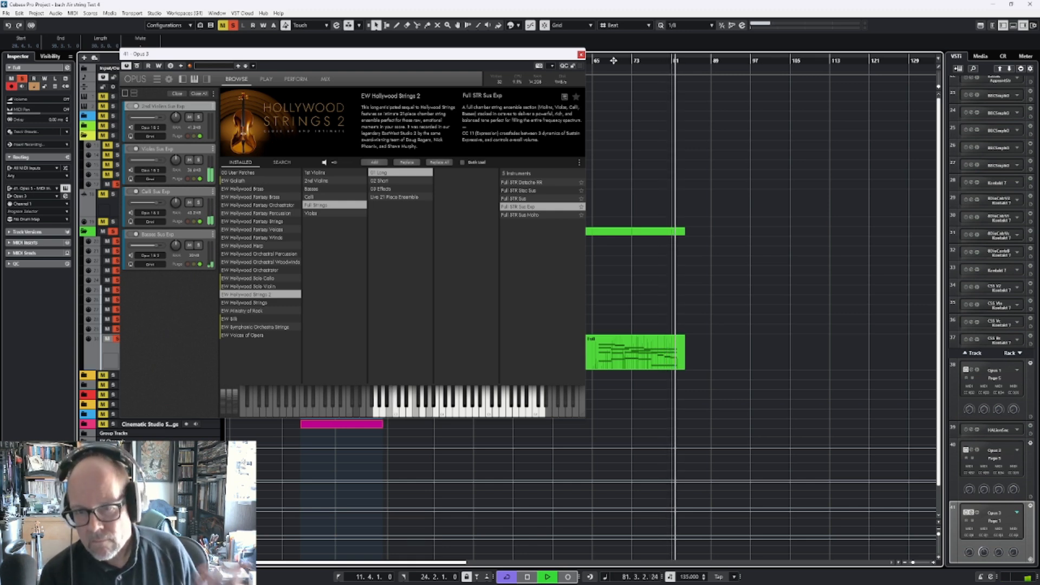
{"action": "key", "text": "space"}
{"action": "left_click", "coordinate": [644, 232]}
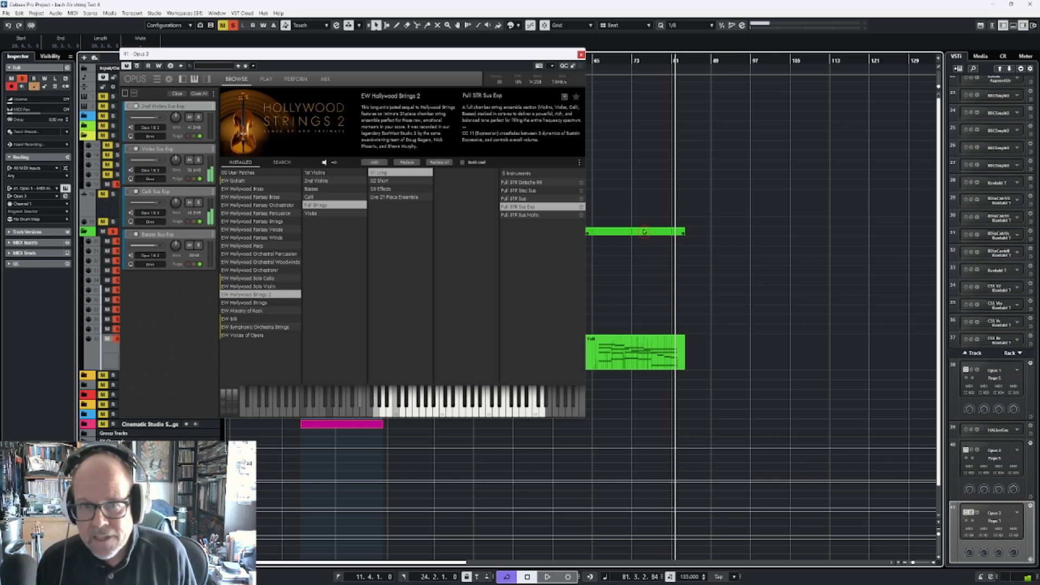
{"action": "left_click", "coordinate": [675, 215]}
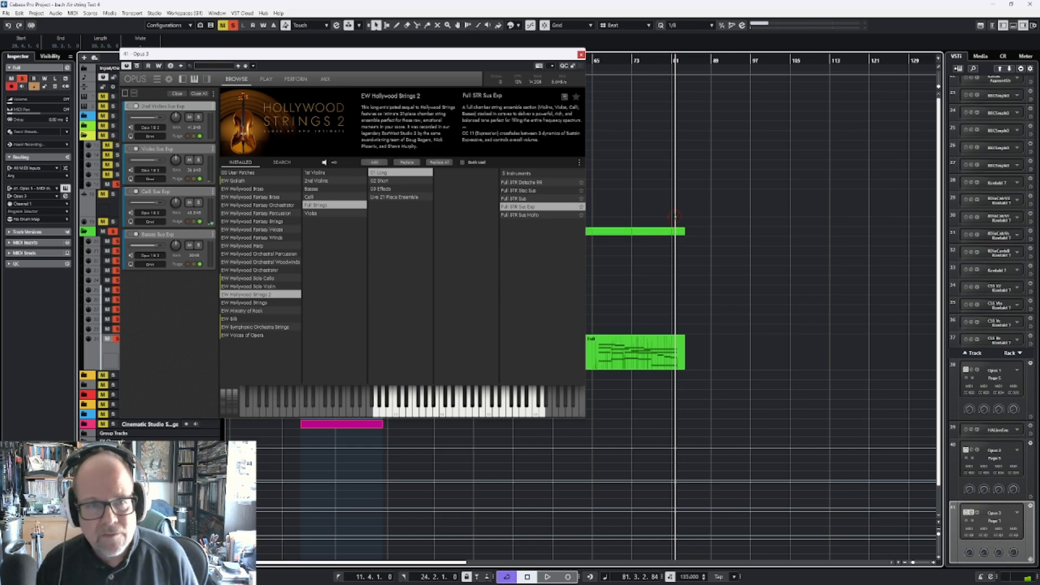
- Move the Opus 3 window clear of the track list and load the Live 21 Piece Ensemble patch to audition it
{"action": "left_click_drag", "start_coordinate": [511, 57], "coordinate": [825, 214]}
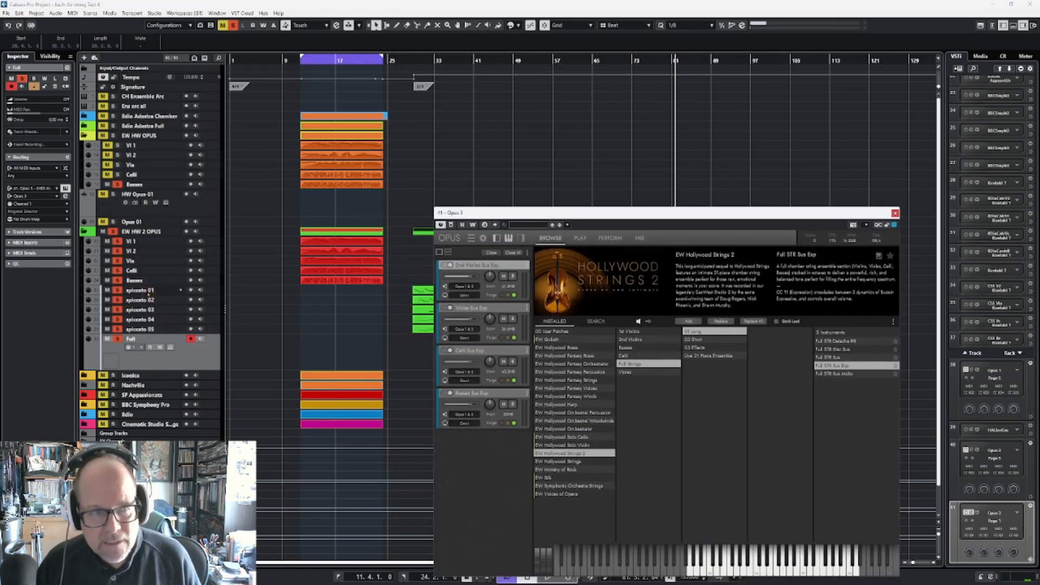
{"action": "left_click_drag", "start_coordinate": [602, 213], "coordinate": [559, 113]}
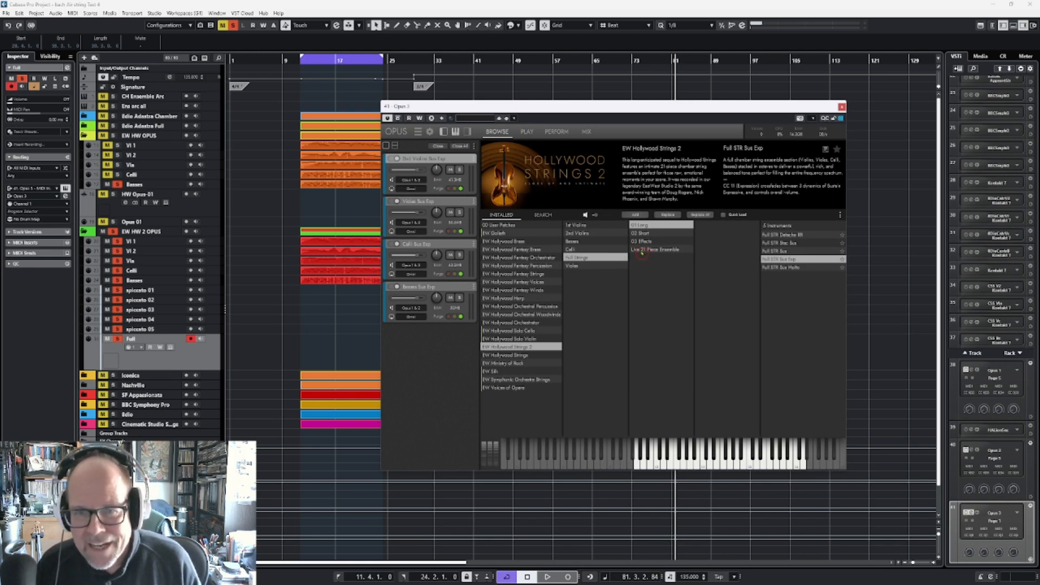
{"action": "left_click", "coordinate": [657, 249]}
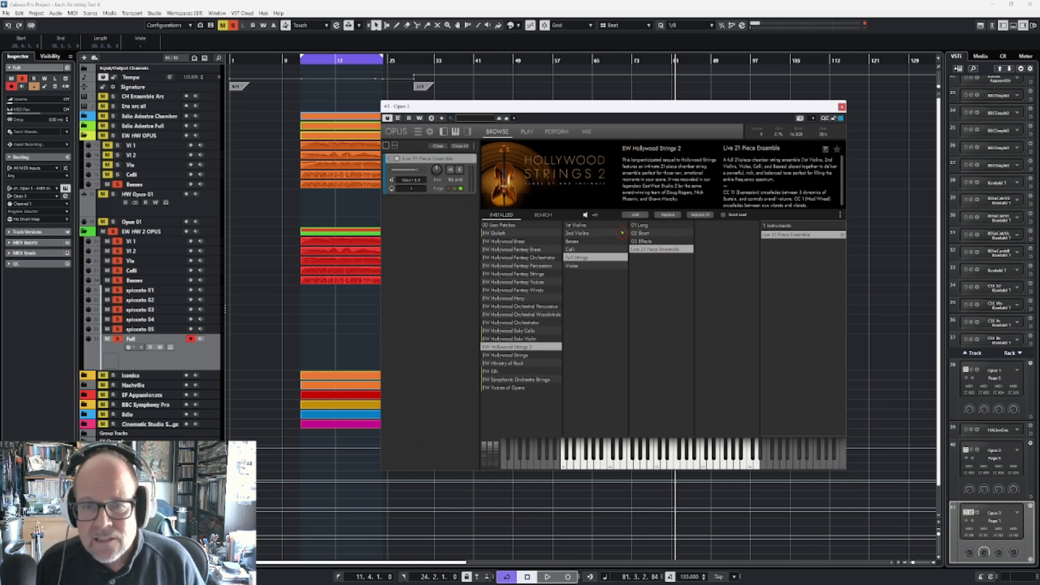
- Load Full STR Pizzicato from the Full Strings short patches for an audition, and replace it with Full STR Shorts MOD
{"action": "left_click", "coordinate": [646, 241]}
{"action": "left_click", "coordinate": [647, 233]}
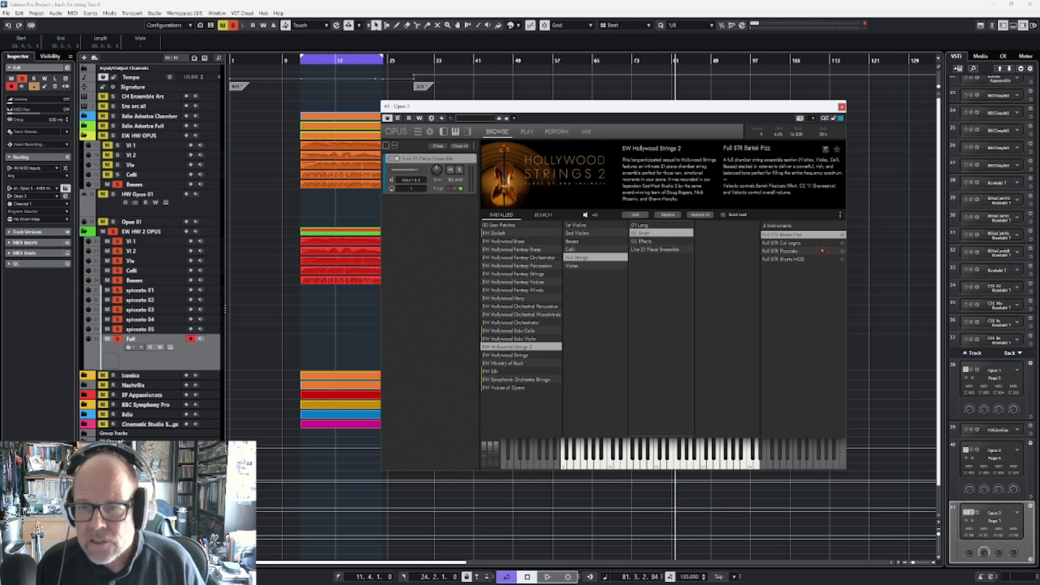
{"action": "double_click", "coordinate": [788, 252]}
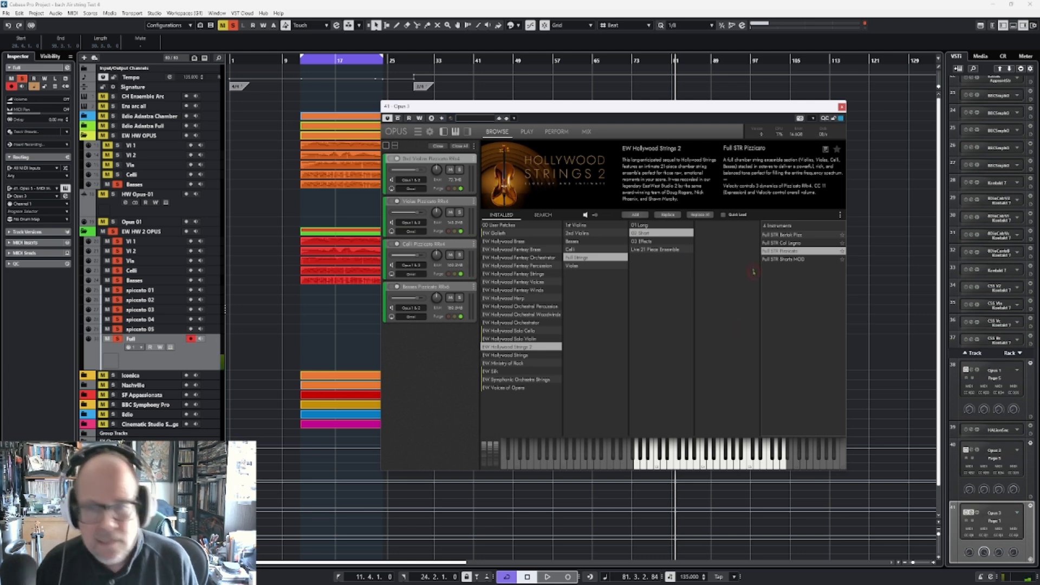
{"action": "double_click", "coordinate": [785, 260]}
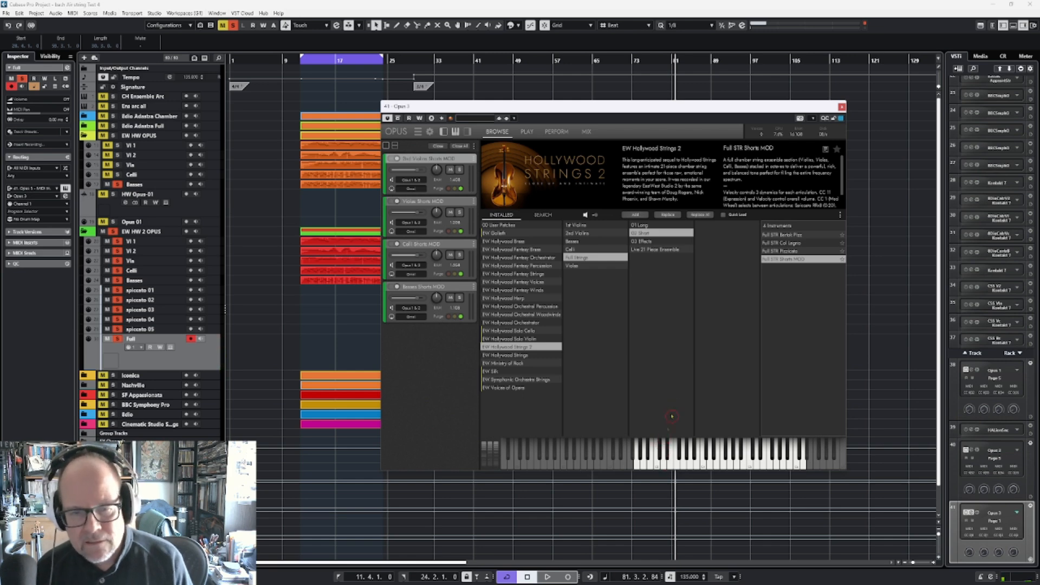
- Switch to the browser and review the purchase options and price on the Hollywood Strings 2 product page
{"action": "scroll", "coordinate": [757, 189], "scroll_direction": "down", "scroll_amount": 2}
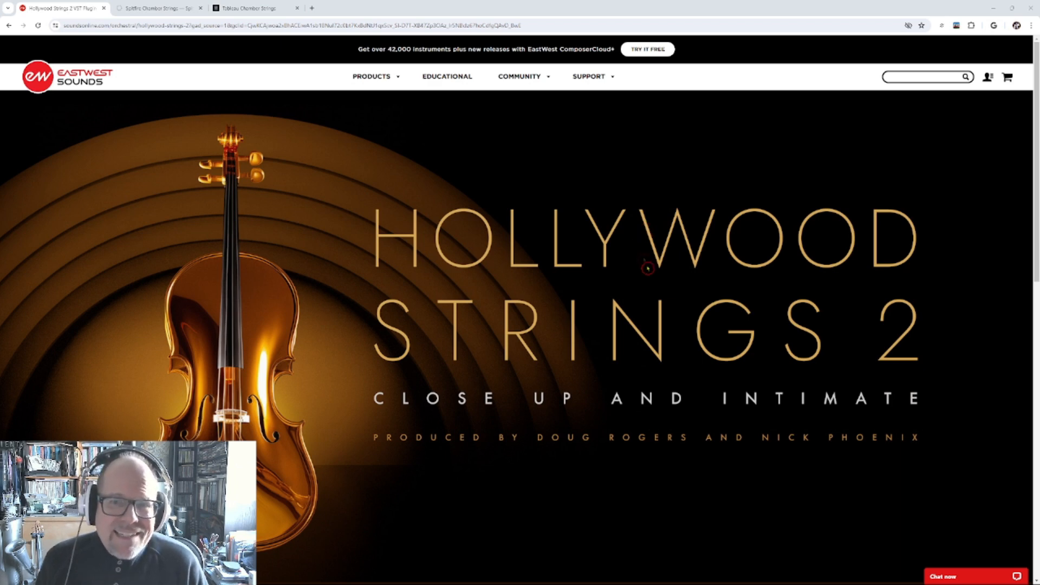
{"action": "scroll", "coordinate": [643, 260], "scroll_direction": "down", "scroll_amount": 6}
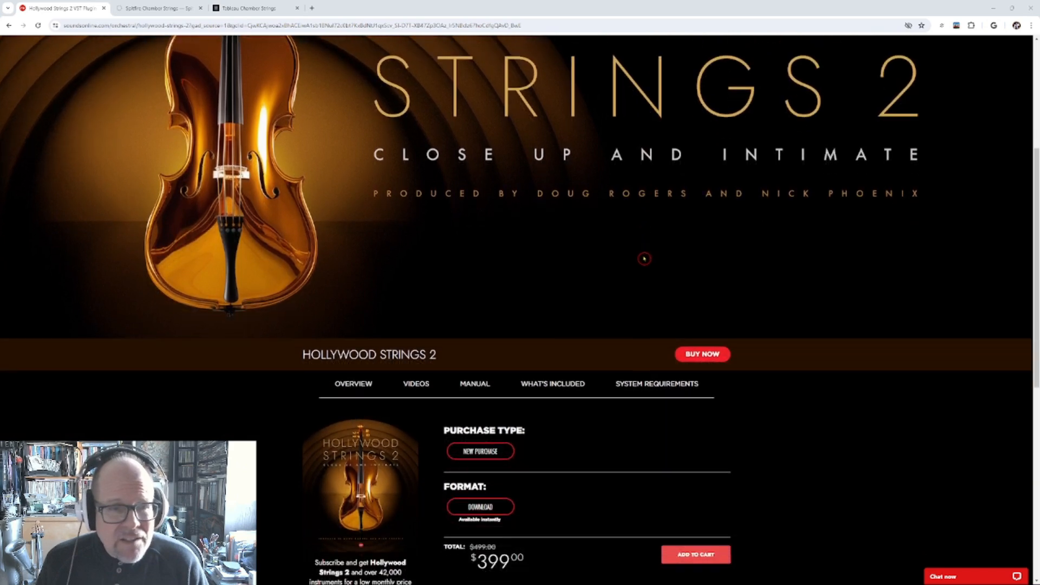
{"action": "scroll", "coordinate": [644, 257], "scroll_direction": "down", "scroll_amount": 1}
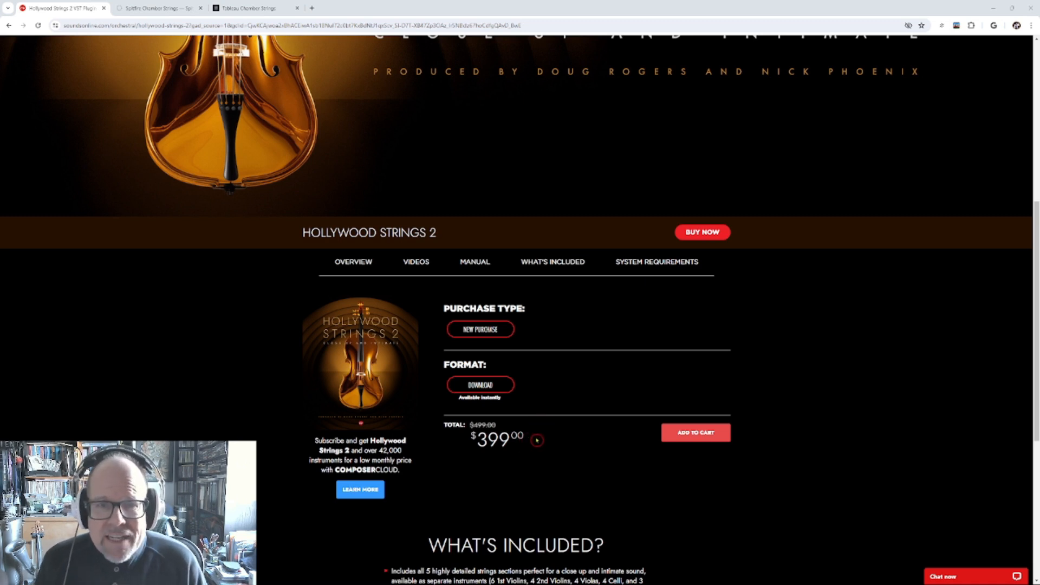
{"action": "scroll", "coordinate": [538, 444], "scroll_direction": "up", "scroll_amount": 3}
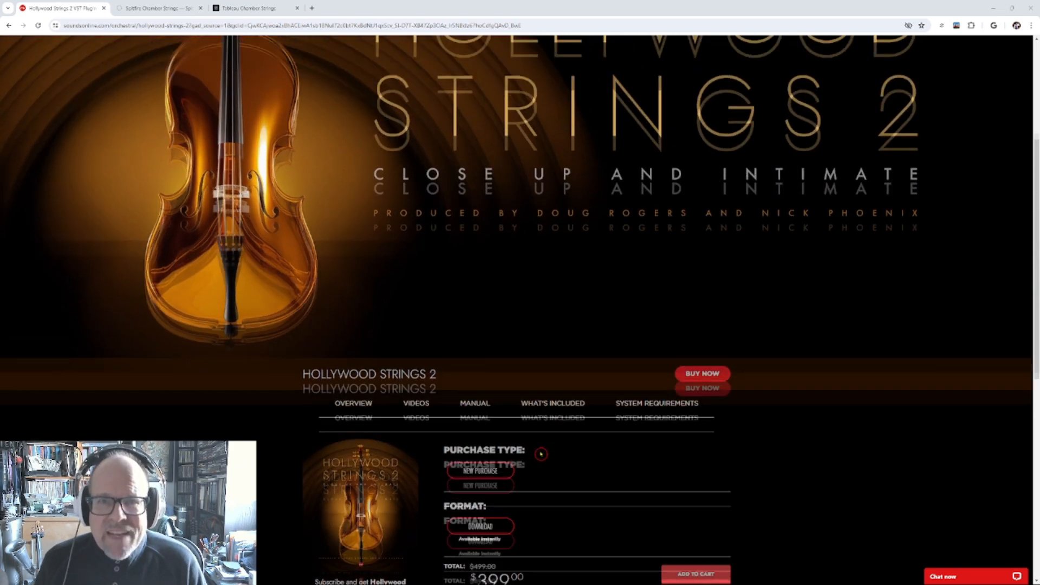
{"action": "scroll", "coordinate": [538, 453], "scroll_direction": "up", "scroll_amount": 1}
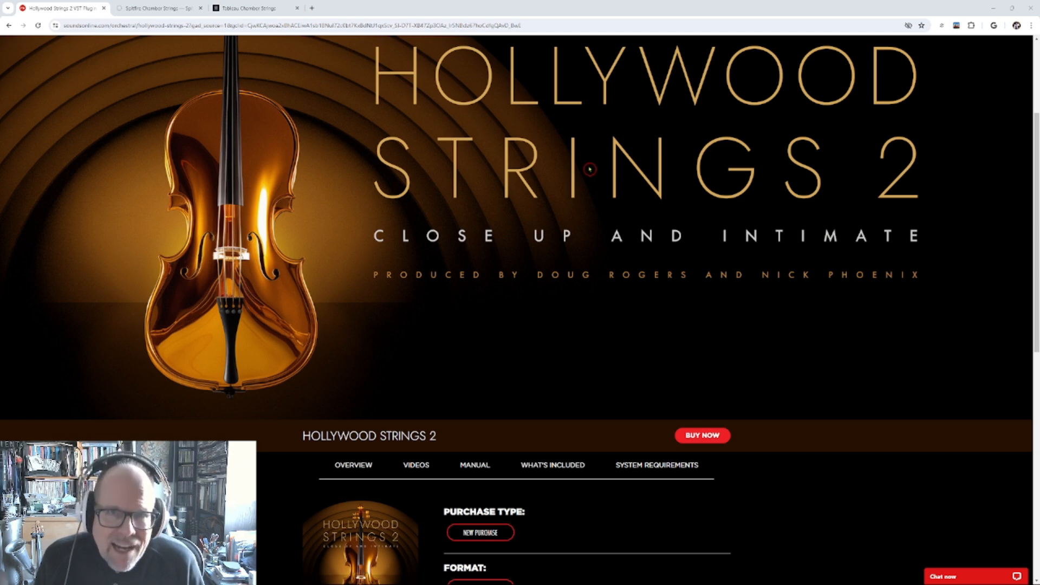
- Compare the Spitfire Chamber Strings price with the Tableau Chamber Strings price and instrument list on their product pages
{"action": "left_click", "coordinate": [160, 8]}
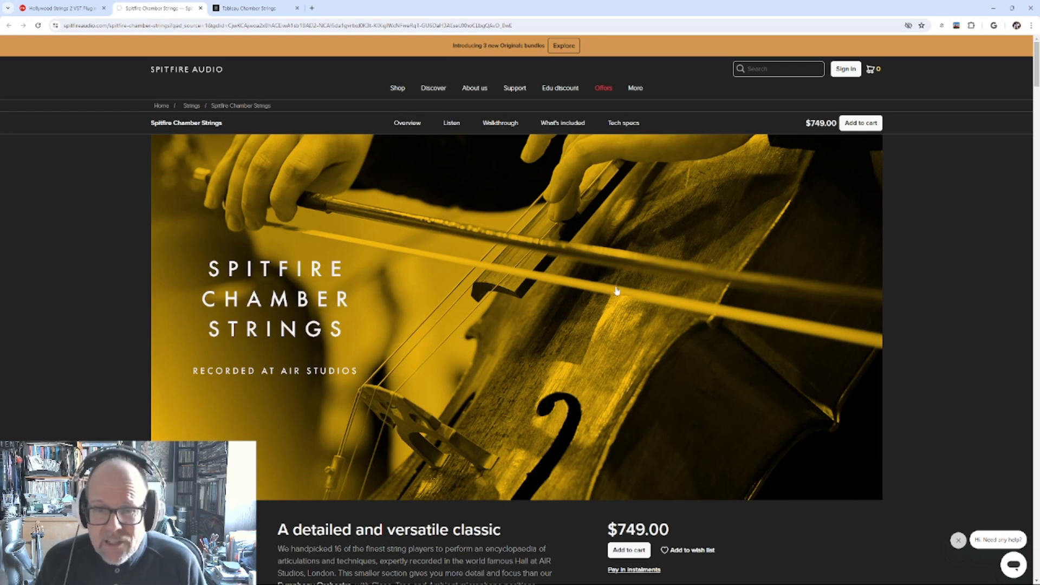
{"action": "scroll", "coordinate": [617, 287], "scroll_direction": "down", "scroll_amount": 1}
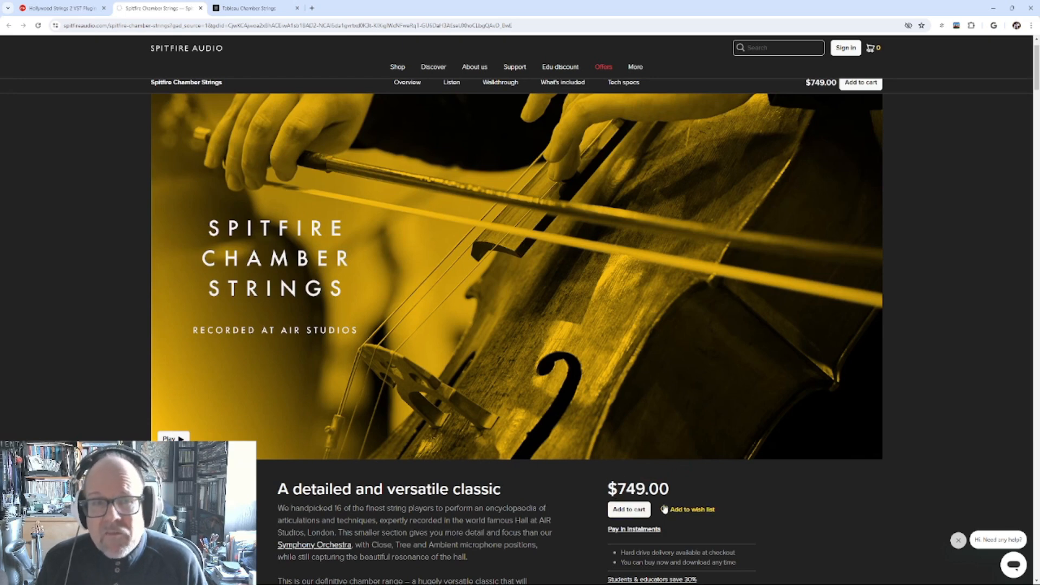
{"action": "left_click", "coordinate": [263, 8]}
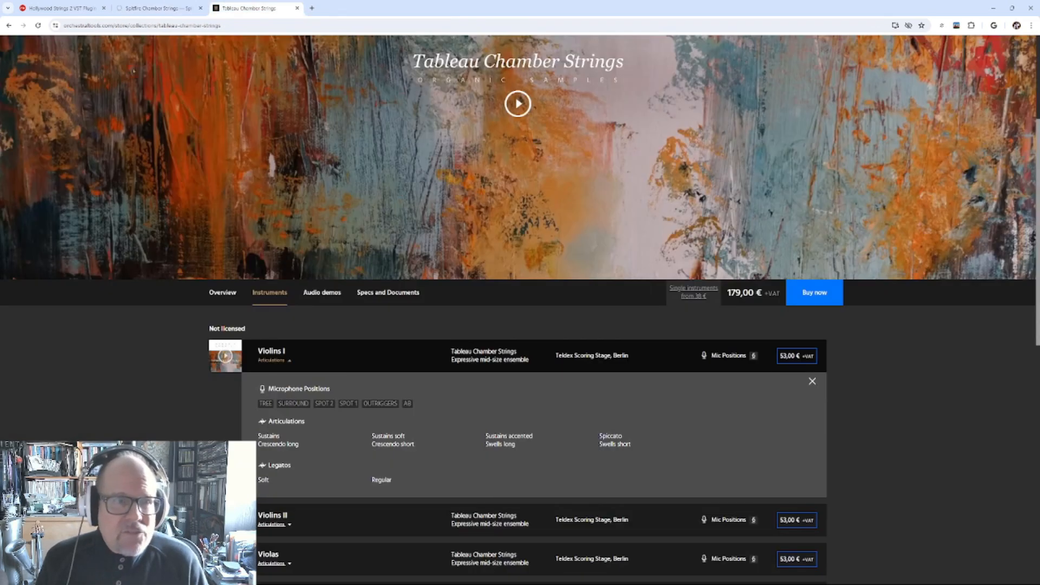
{"action": "scroll", "coordinate": [434, 244], "scroll_direction": "down", "scroll_amount": 3}
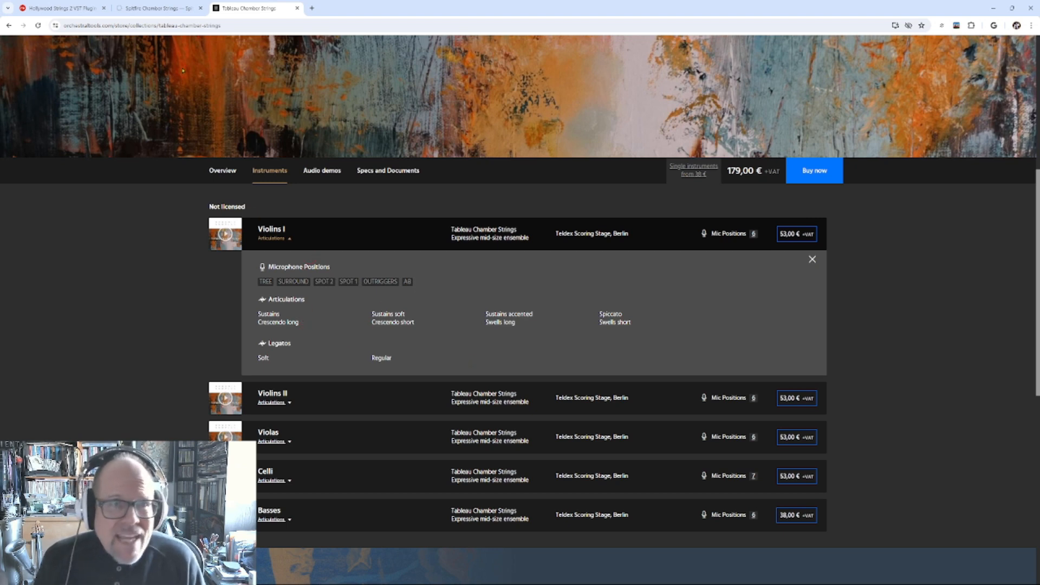
- Return to the Hollywood Strings 2 product page and show its title banner
{"action": "mouse_move", "coordinate": [154, 3]}
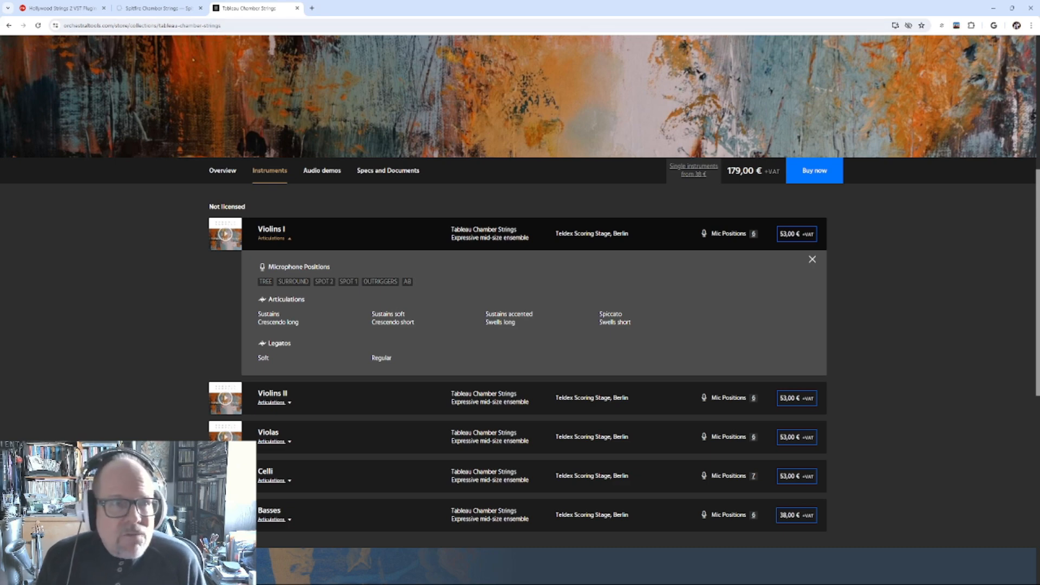
{"action": "left_click", "coordinate": [62, 8]}
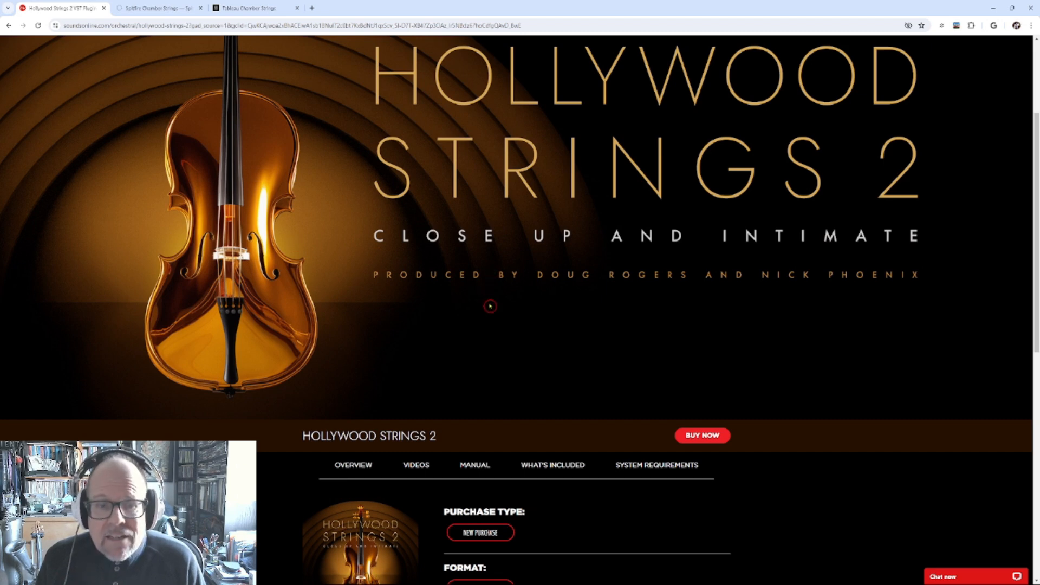
{"action": "scroll", "coordinate": [490, 306], "scroll_direction": "up", "scroll_amount": 1}
{"action": "scroll", "coordinate": [490, 306], "scroll_direction": "up", "scroll_amount": 1}
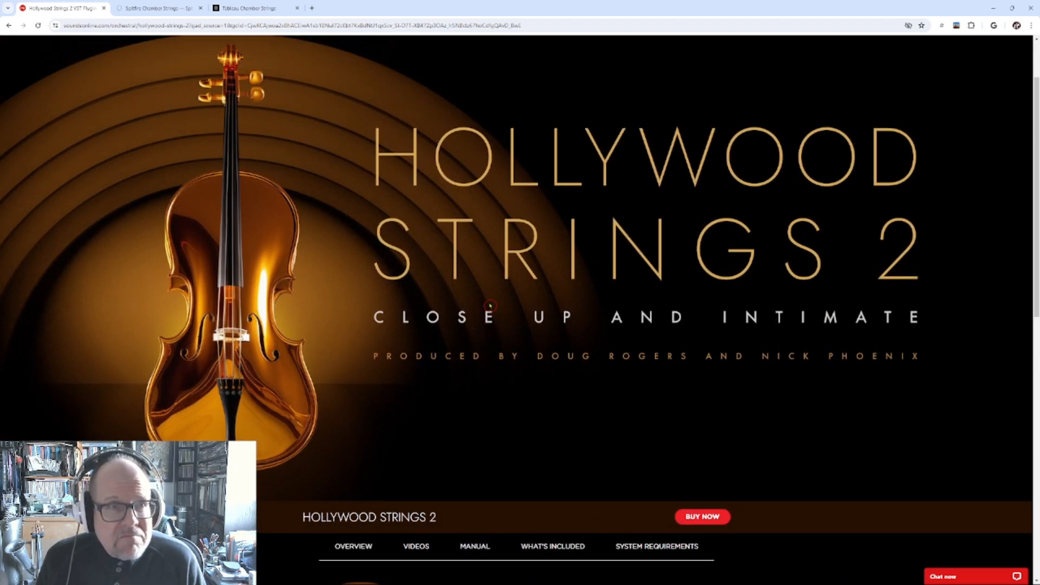